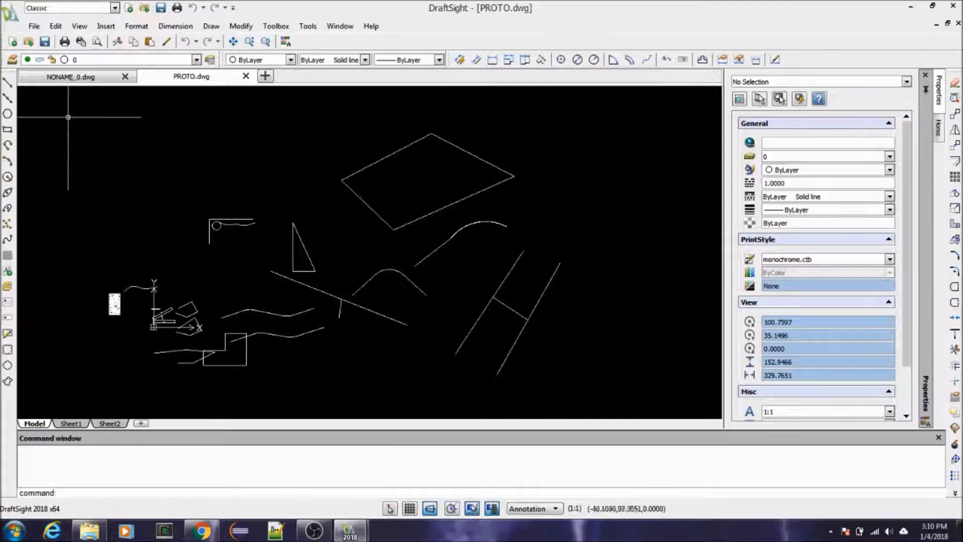
Step: Check which layers are available in the drawing, leaving layer 0 active
click(195, 60)
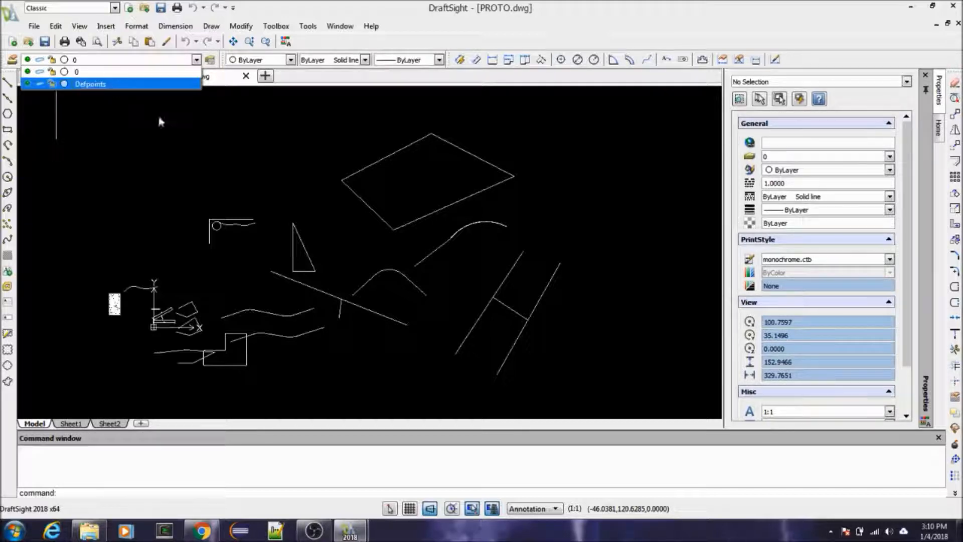
click(158, 162)
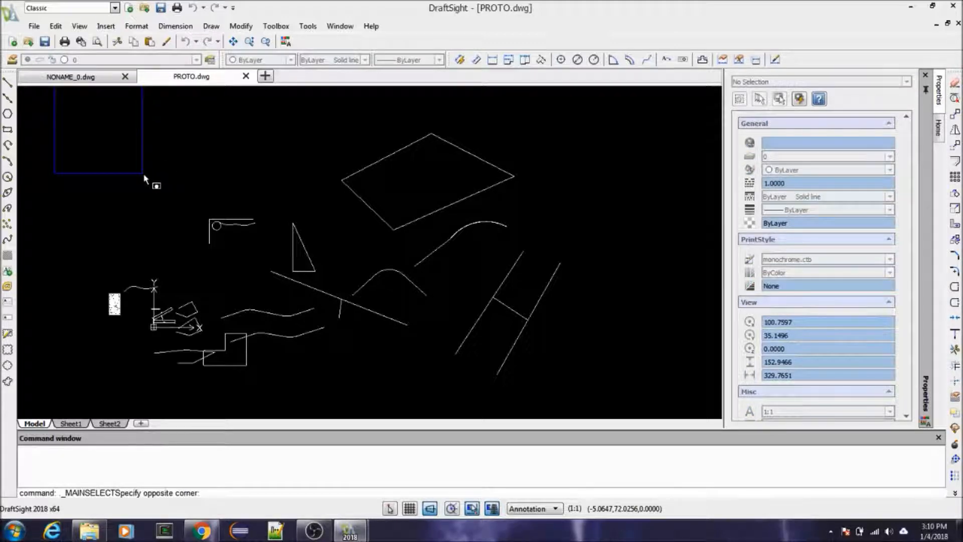
key(Escape)
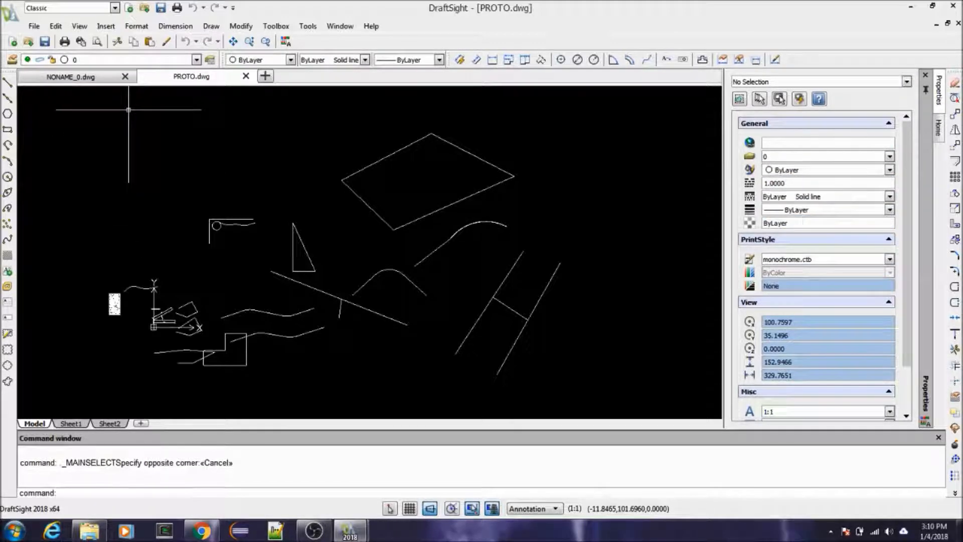
click(123, 60)
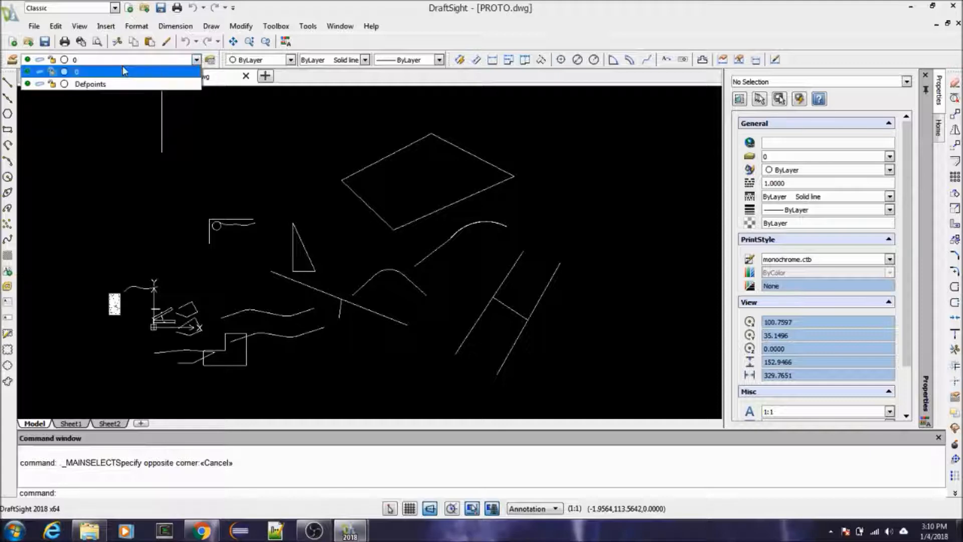
click(123, 67)
click(107, 138)
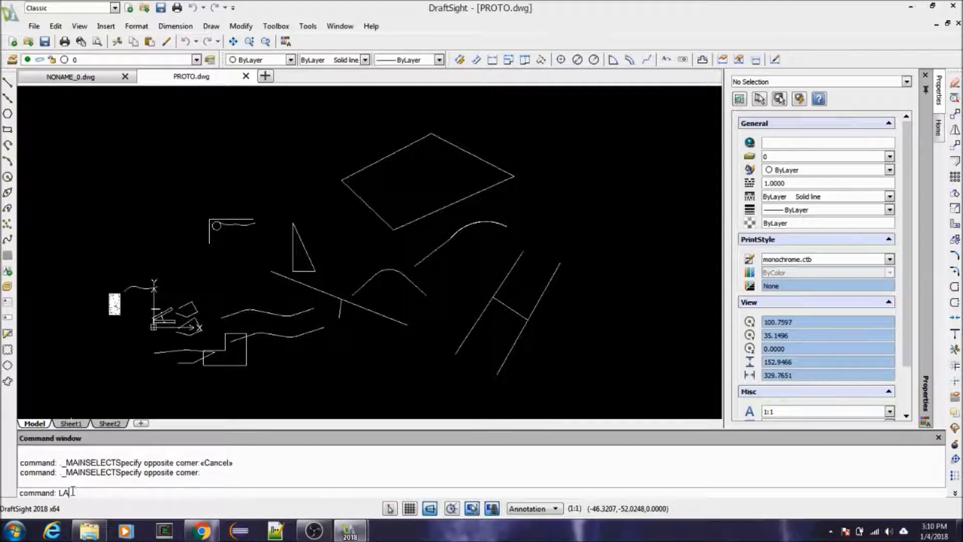
Step: Create a new layer named 1 in the Layers Manager
key(Return)
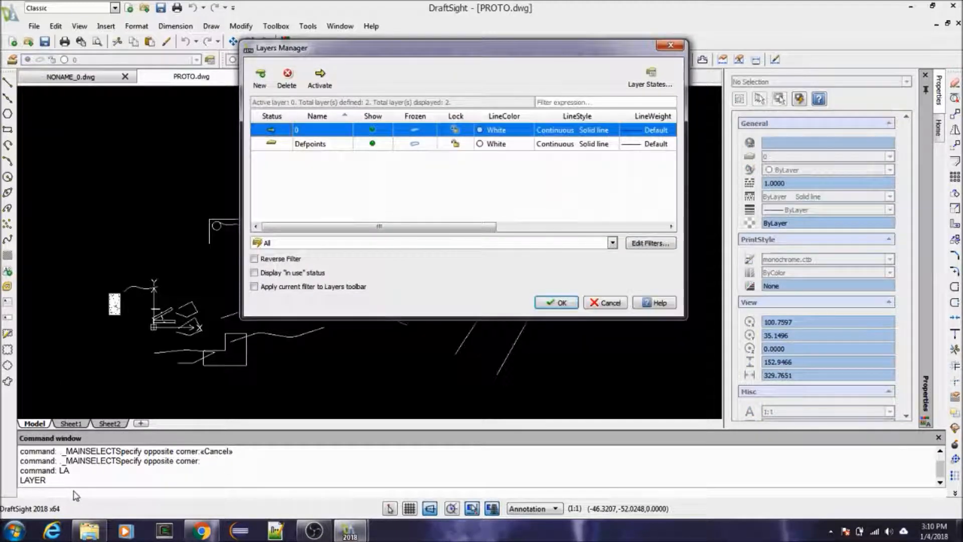
click(264, 78)
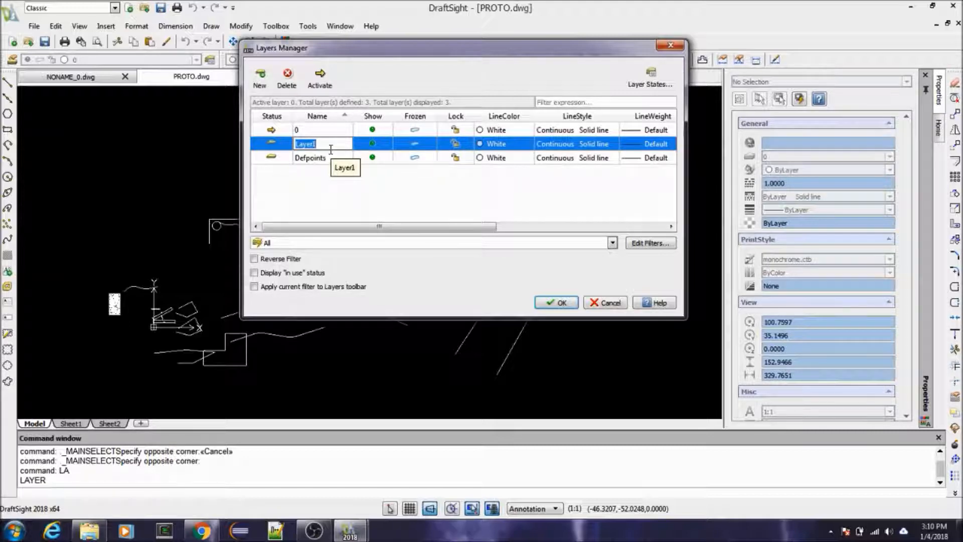
text(1)
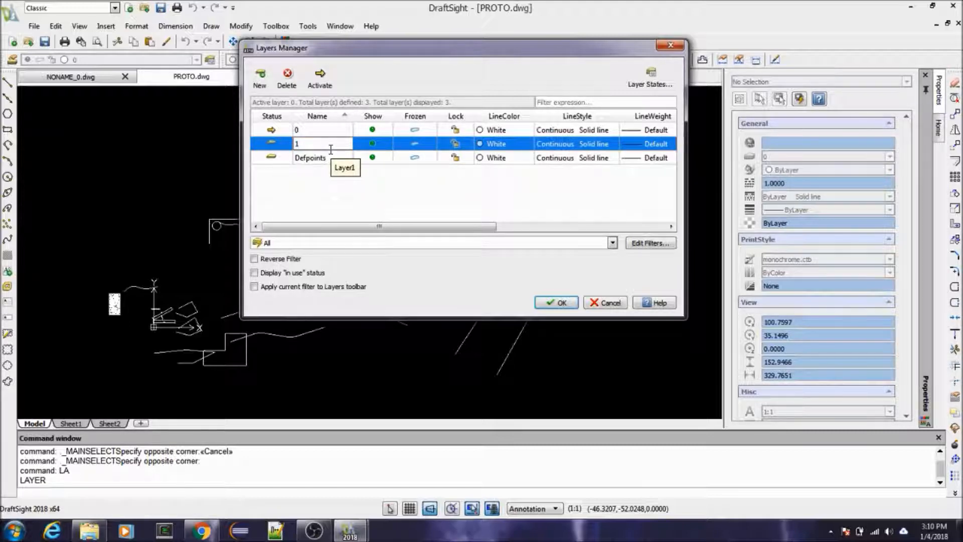
click(509, 202)
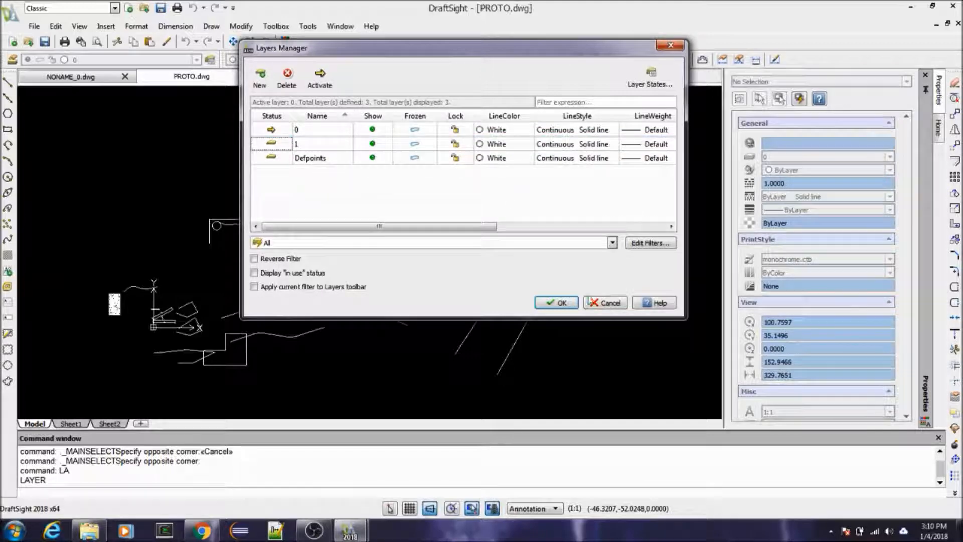
click(556, 303)
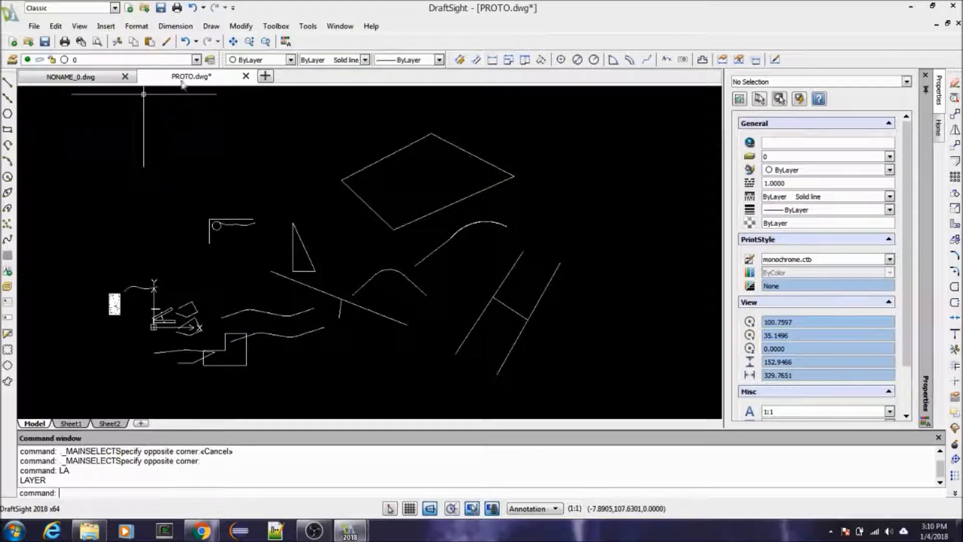
Step: Make layer 1 the active layer
click(195, 60)
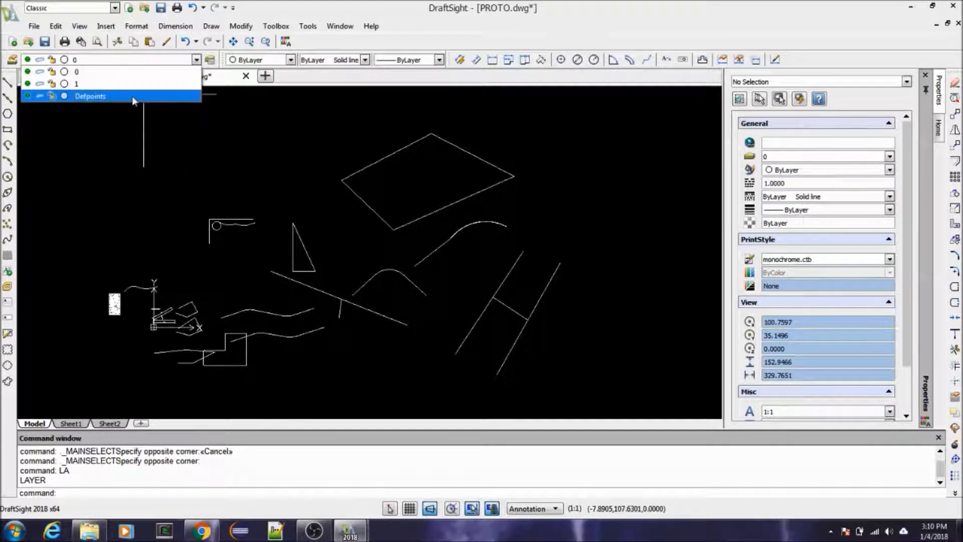
click(128, 161)
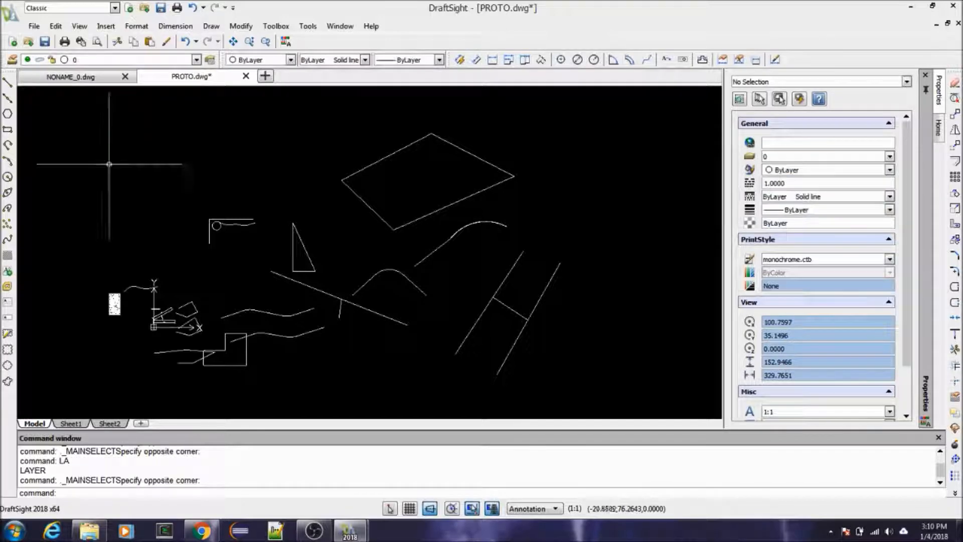
key(Escape)
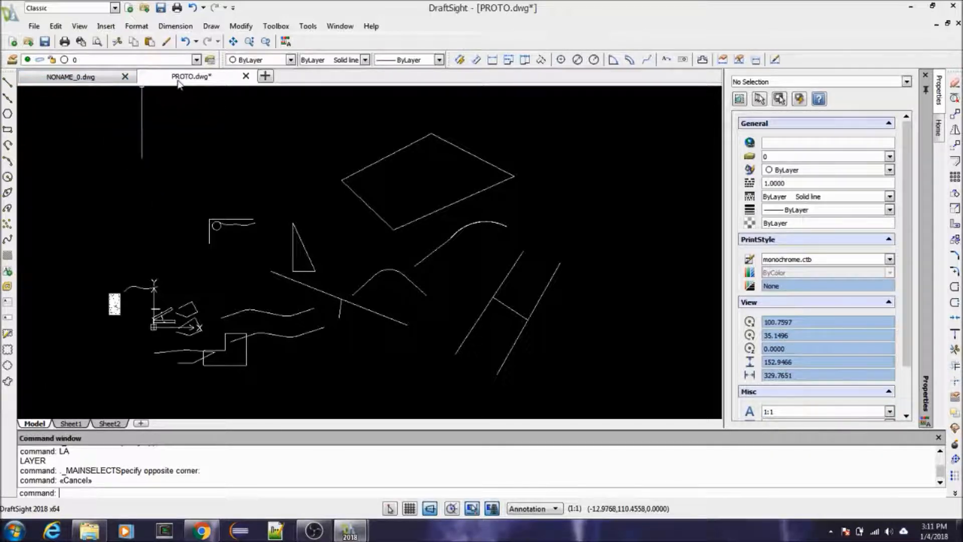
click(196, 60)
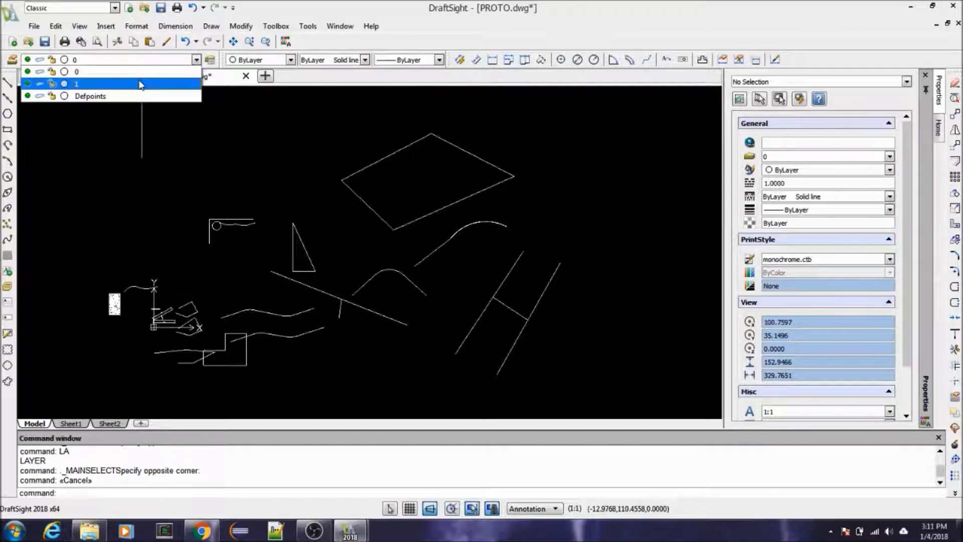
click(141, 84)
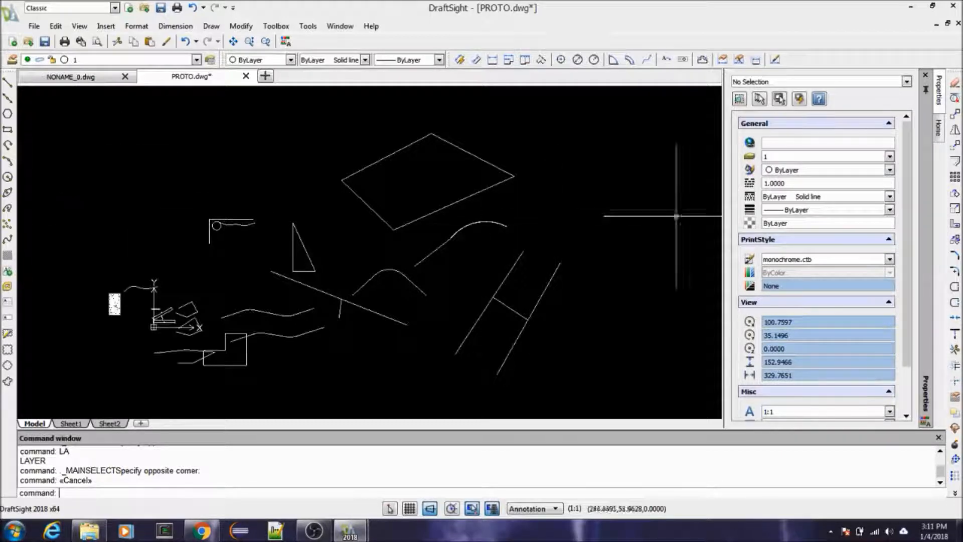
Step: Draw a single-segment diagonal polyline about 45 units long beside the large four-sided shape, with Ortho off
text(PL)
key(Return)
click(517, 201)
click(430, 509)
click(596, 150)
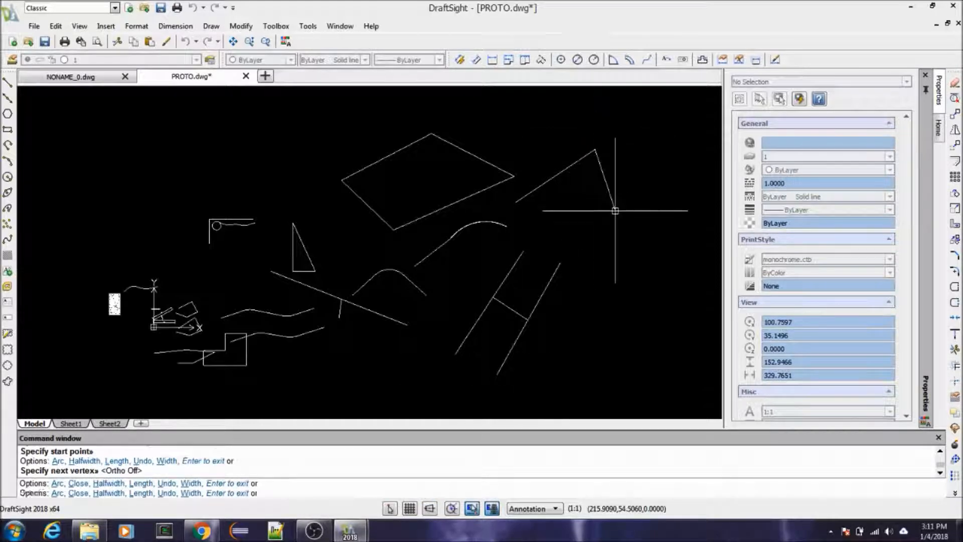
key(Return)
Step: Inspect the new diagonal polyline and the large four-sided polyline in turn to compare their layer assignments
scroll(624, 146, up, 4)
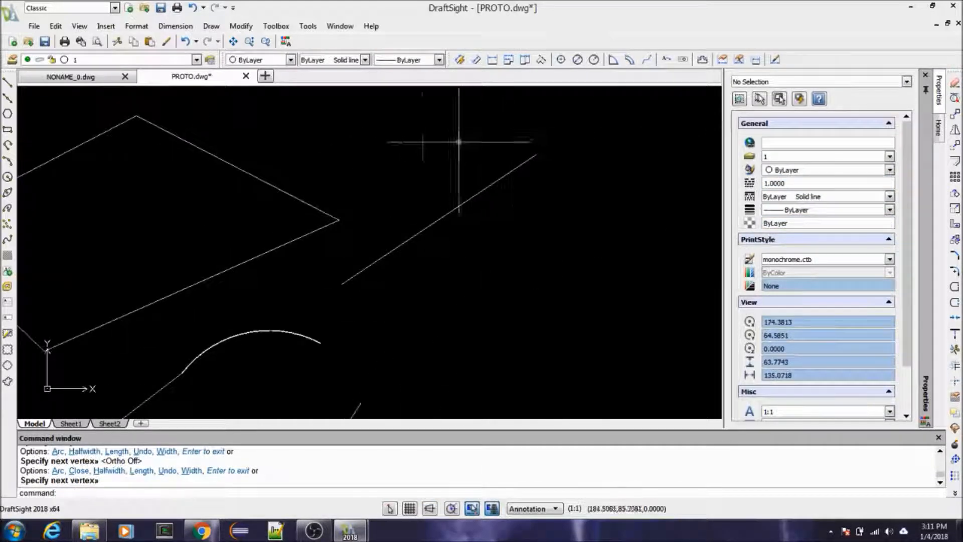
click(457, 207)
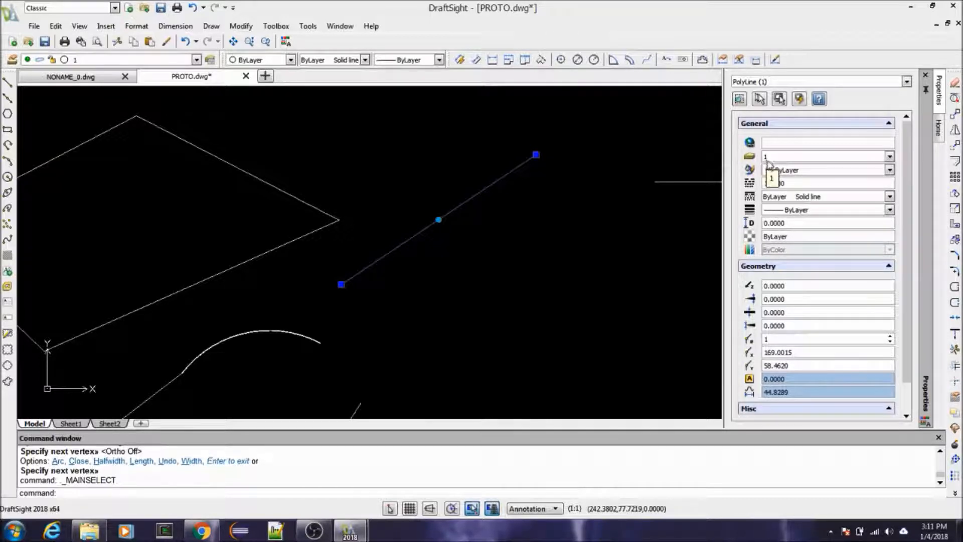
key(Escape)
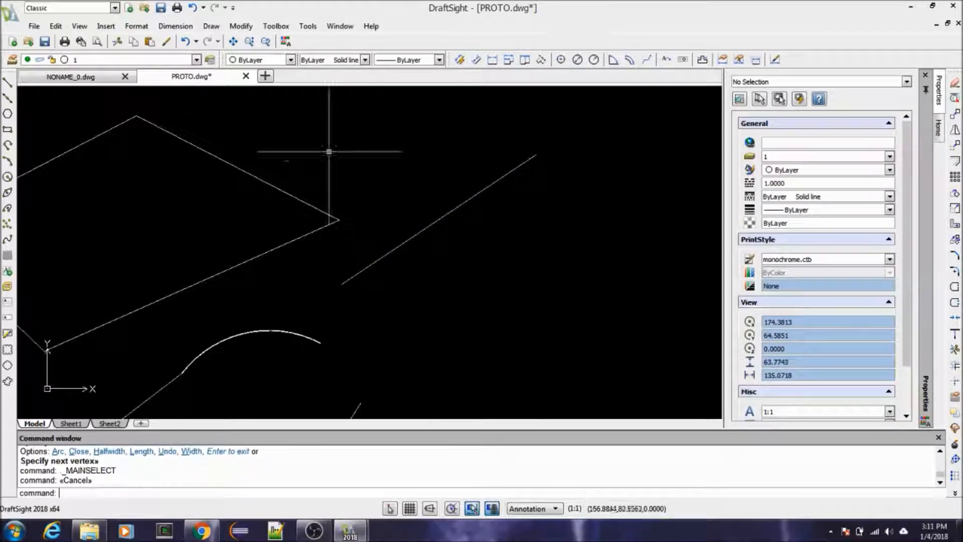
click(277, 188)
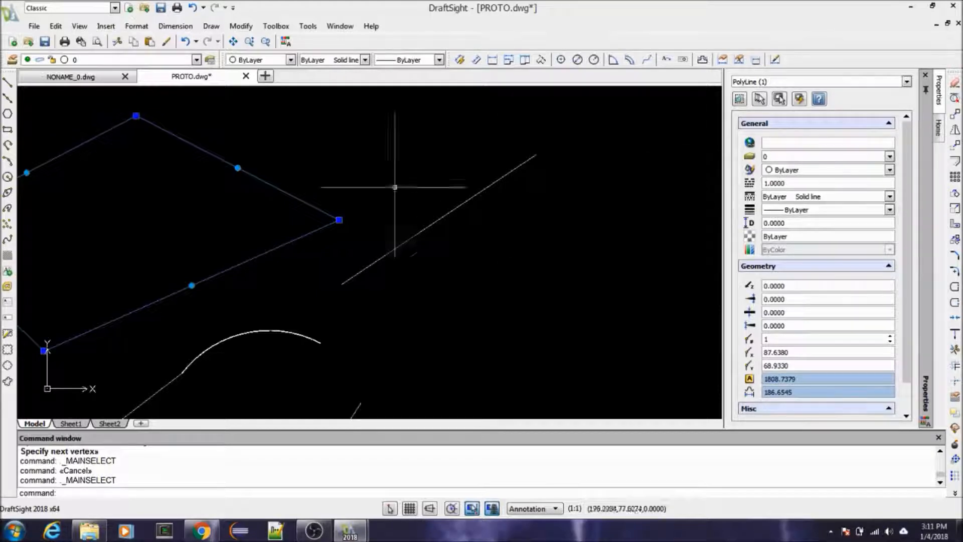
key(Escape)
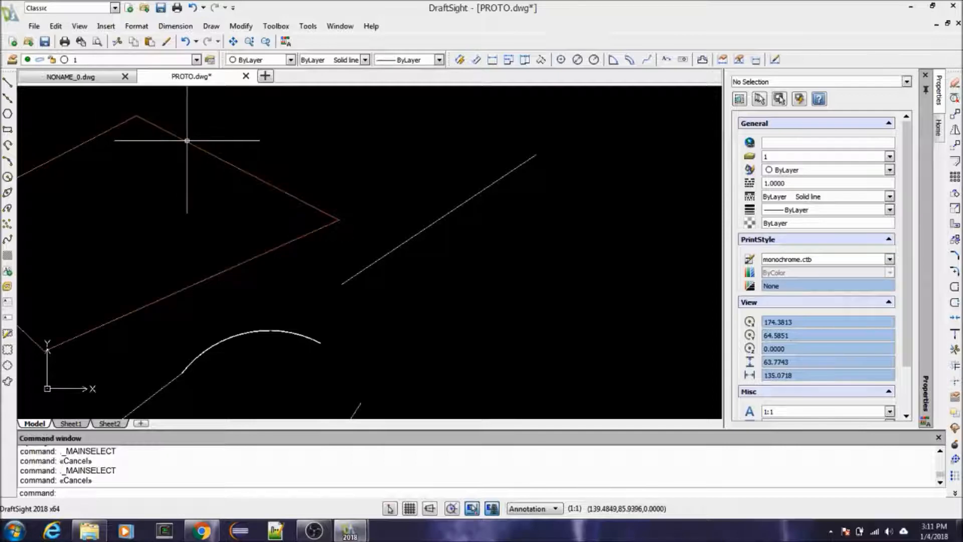
click(172, 133)
key(Escape)
key(Escape)
click(439, 219)
key(Escape)
key(Escape)
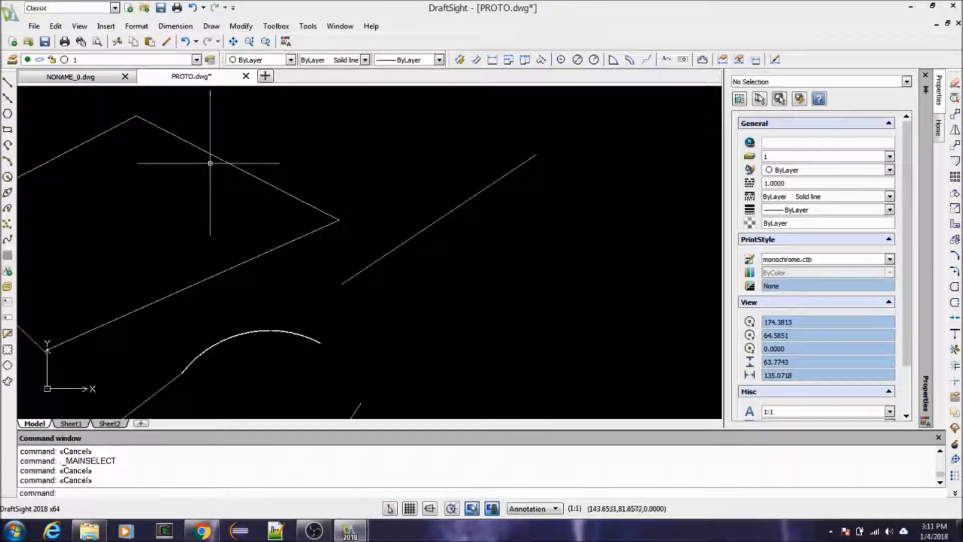
scroll(420, 204, down, 3)
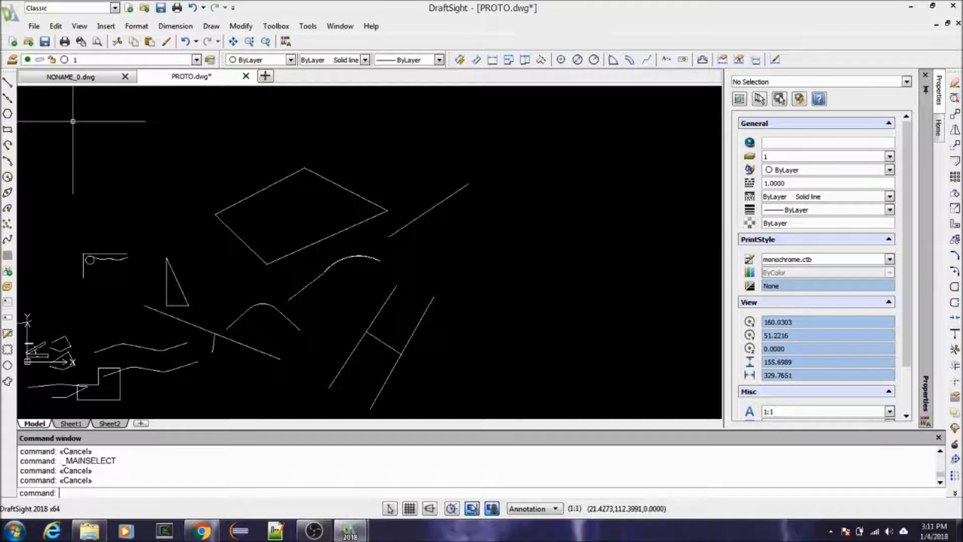
Step: Switch to the Drafting and Annotation workspace to view its layer controls, and return to Classic
click(116, 8)
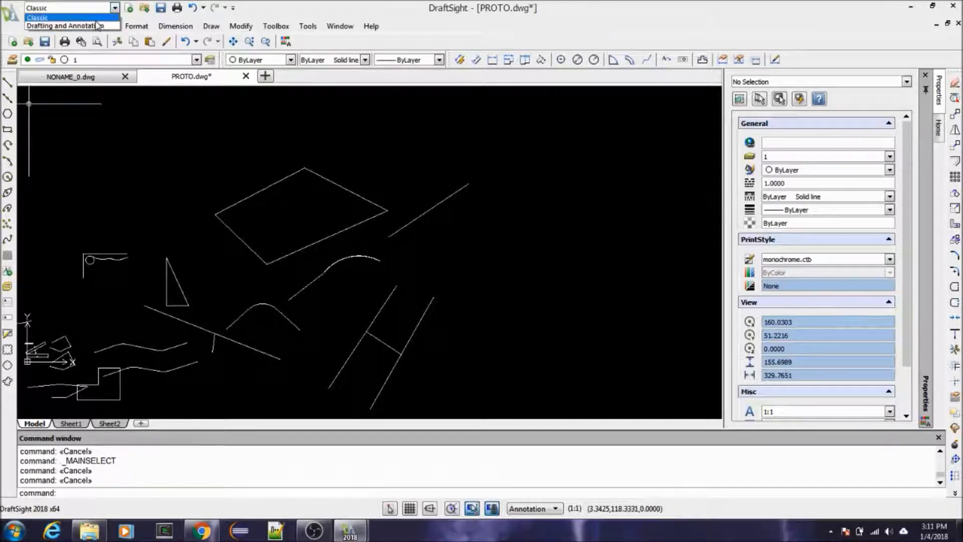
click(98, 26)
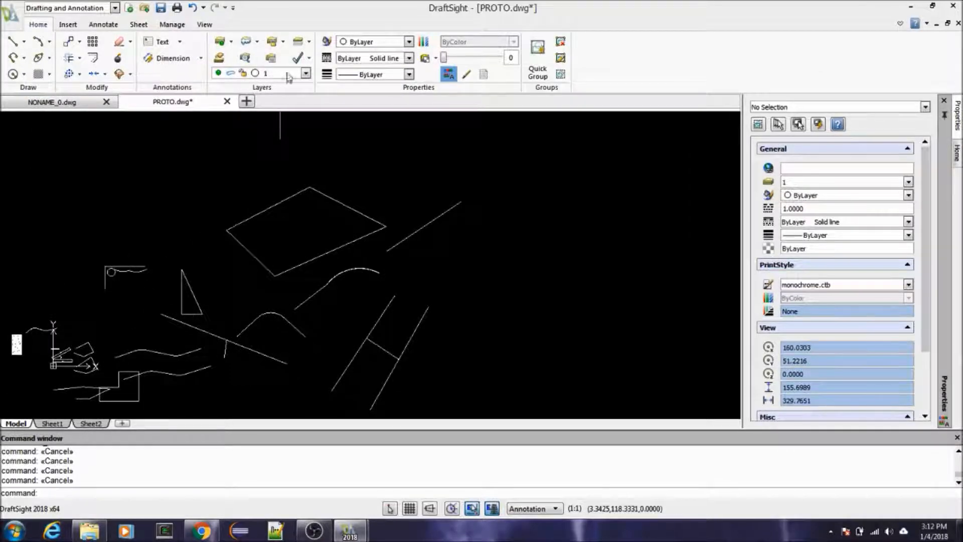
click(116, 8)
click(90, 18)
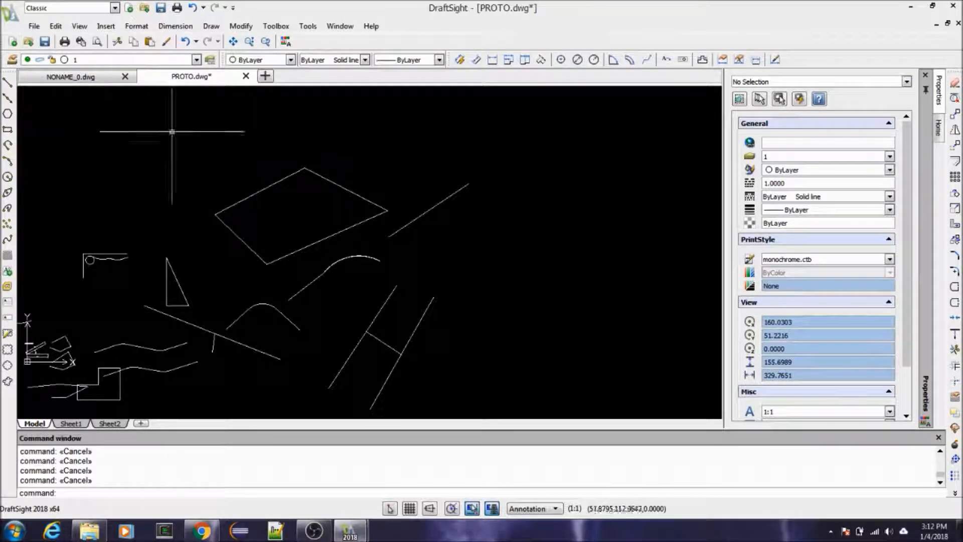
Step: Open the Layers Manager and examine its layer property columns, from status and lock through print and viewport settings
click(12, 60)
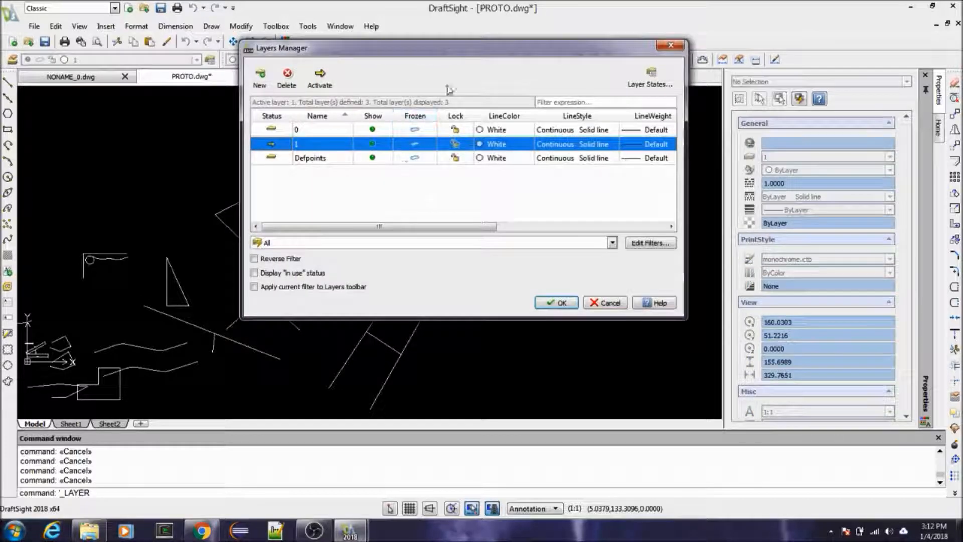
drag(435, 50, 355, 52)
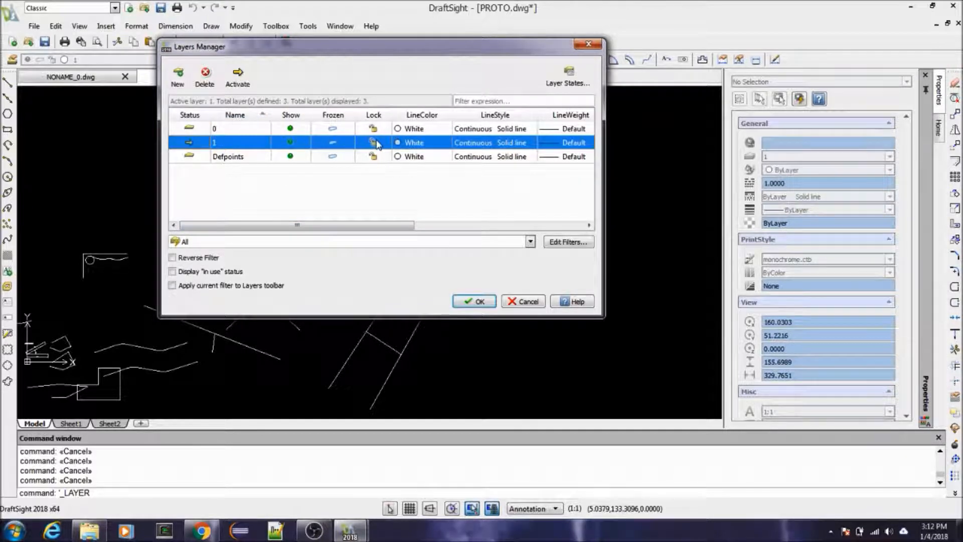
drag(383, 225, 532, 225)
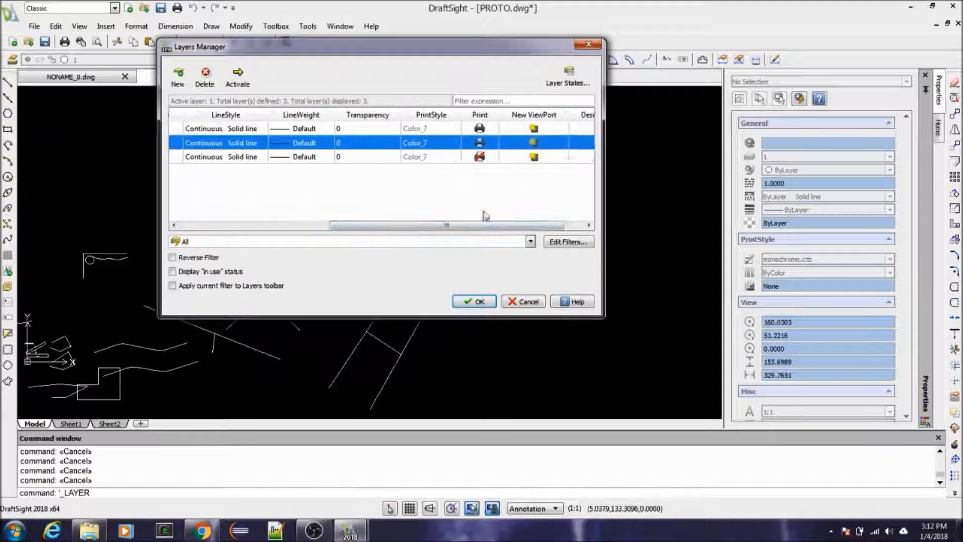
mouse_move(469, 226)
mouse_down()
mouse_move(395, 230)
mouse_move(451, 230)
mouse_up()
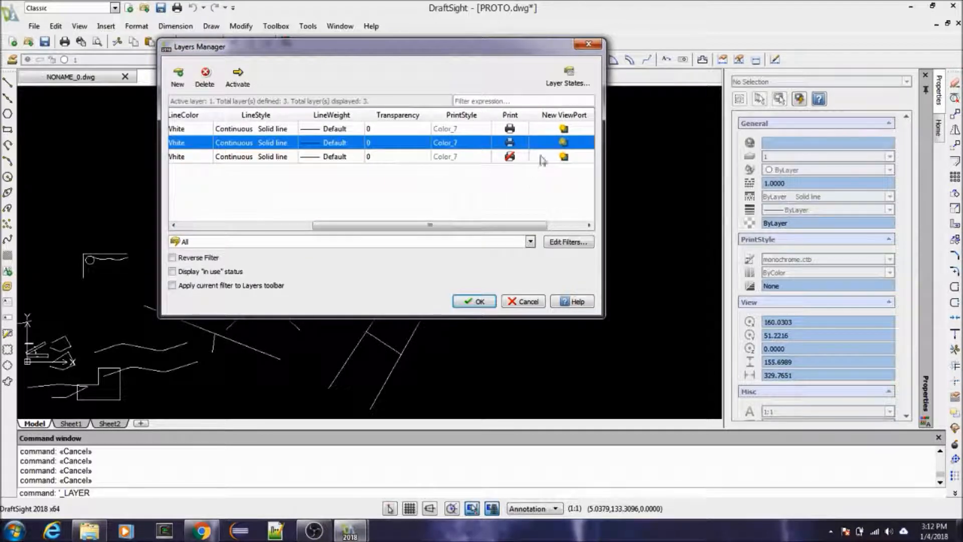
drag(512, 225, 357, 239)
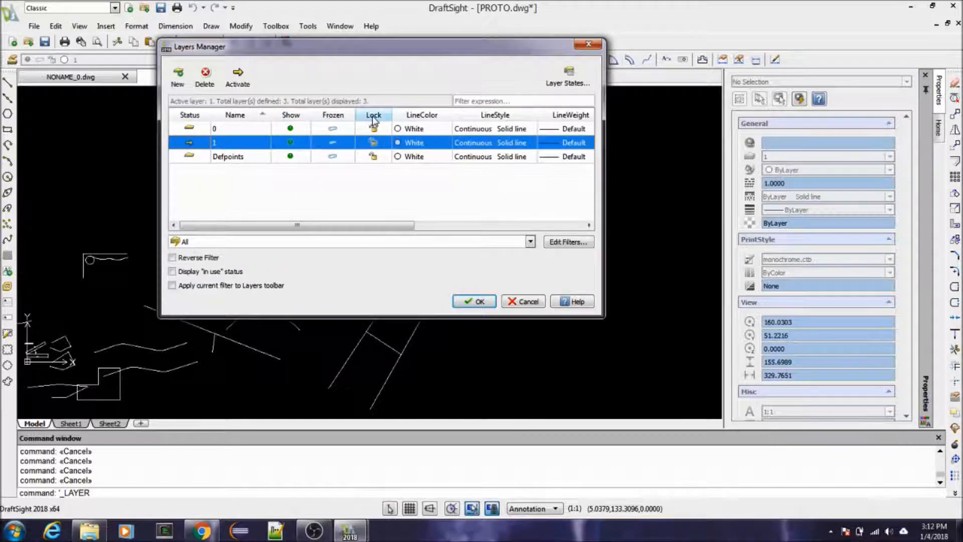
drag(399, 227, 200, 228)
Step: Hide layer 0 in the Layers Manager and apply the change
click(201, 130)
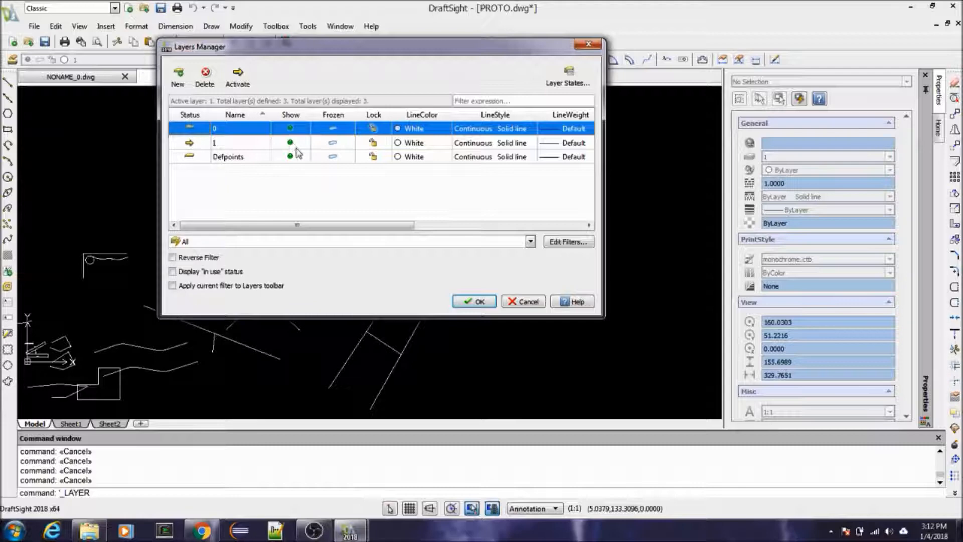
click(291, 129)
click(230, 156)
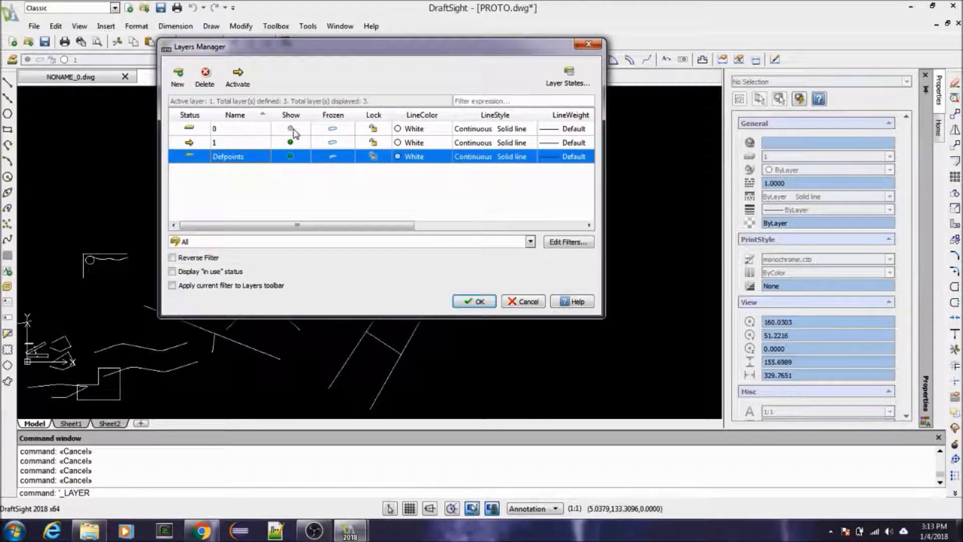
click(474, 301)
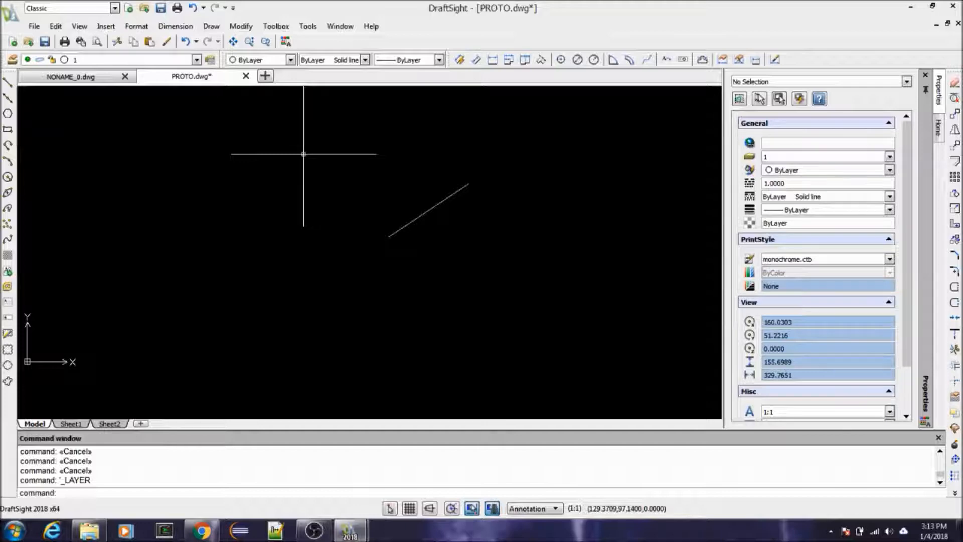
Step: Show layer 0 again in the Layers Manager and apply the change
click(12, 61)
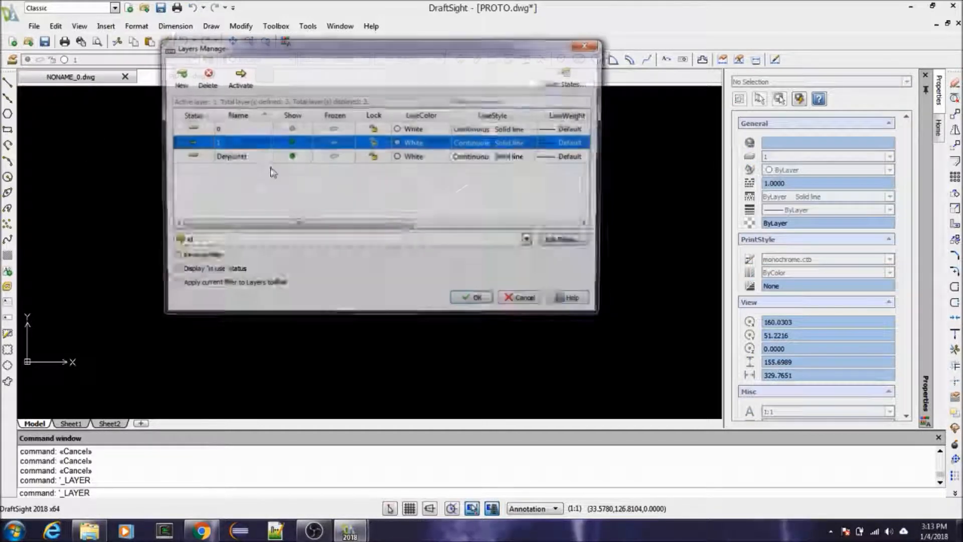
click(292, 130)
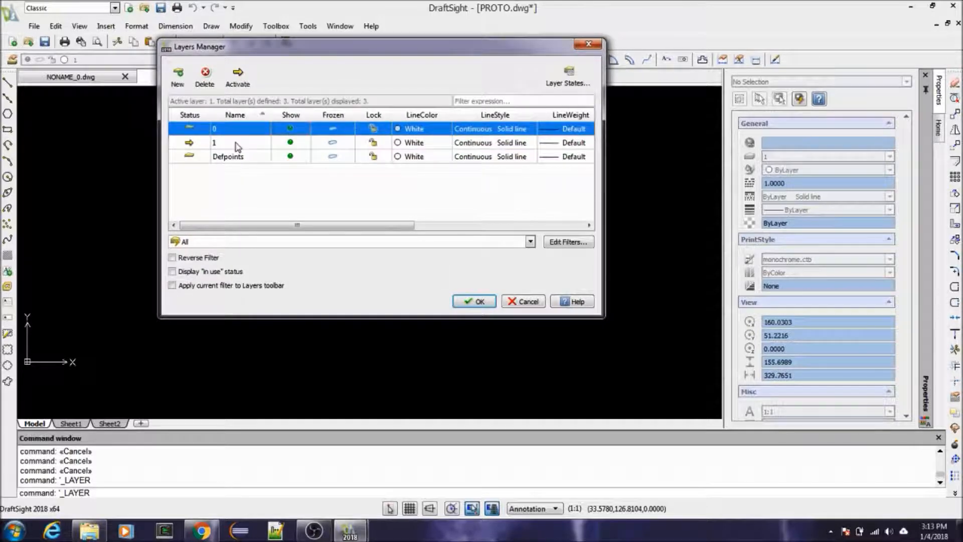
click(474, 302)
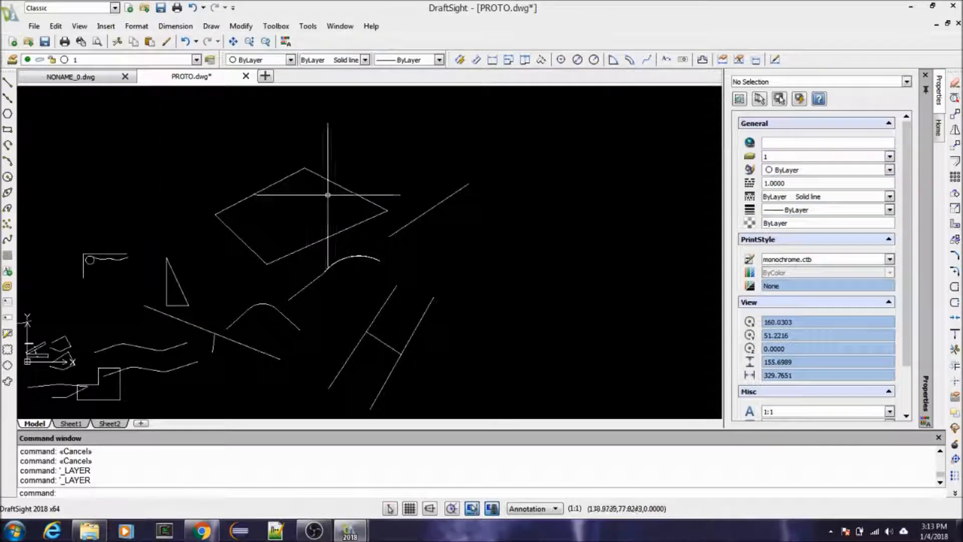
Step: Freeze layer 0 in the Layers Manager and apply the change
click(12, 60)
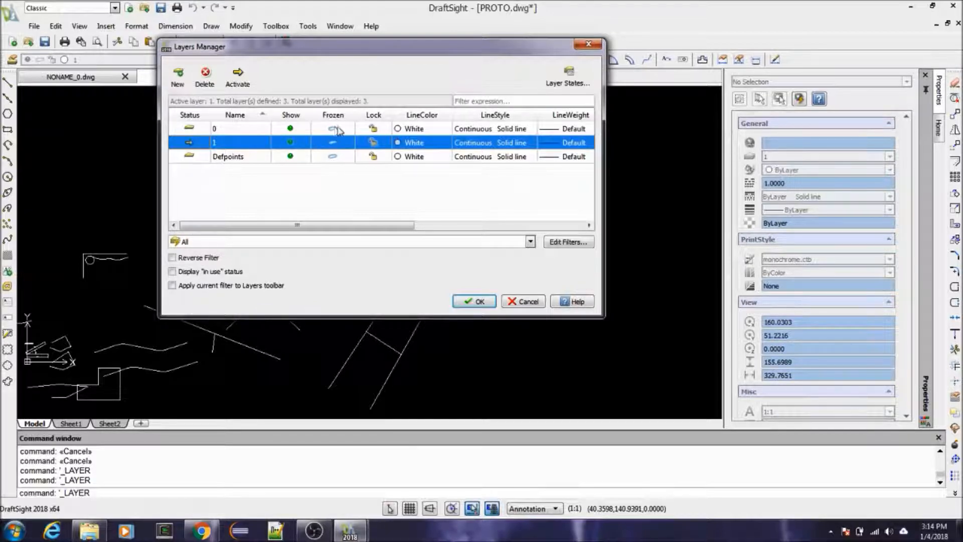
click(228, 130)
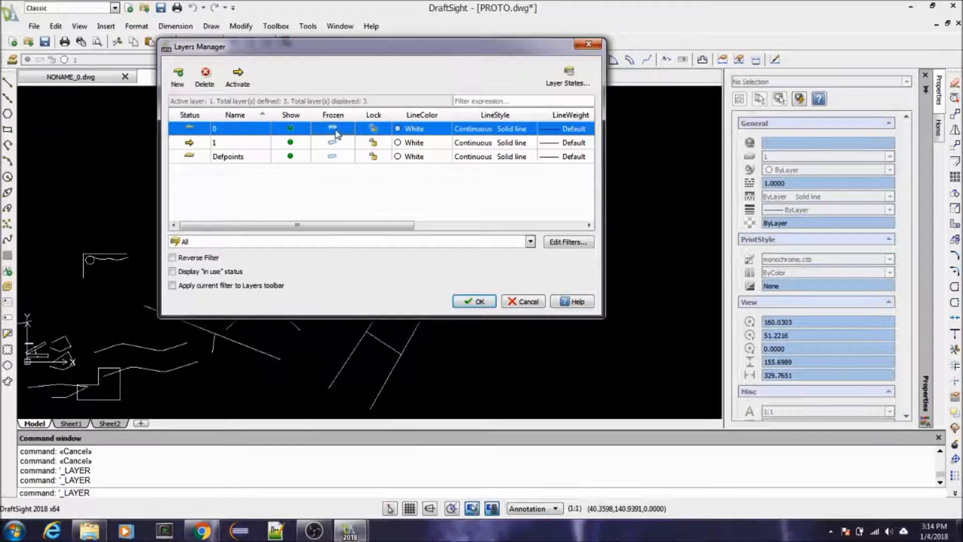
click(474, 301)
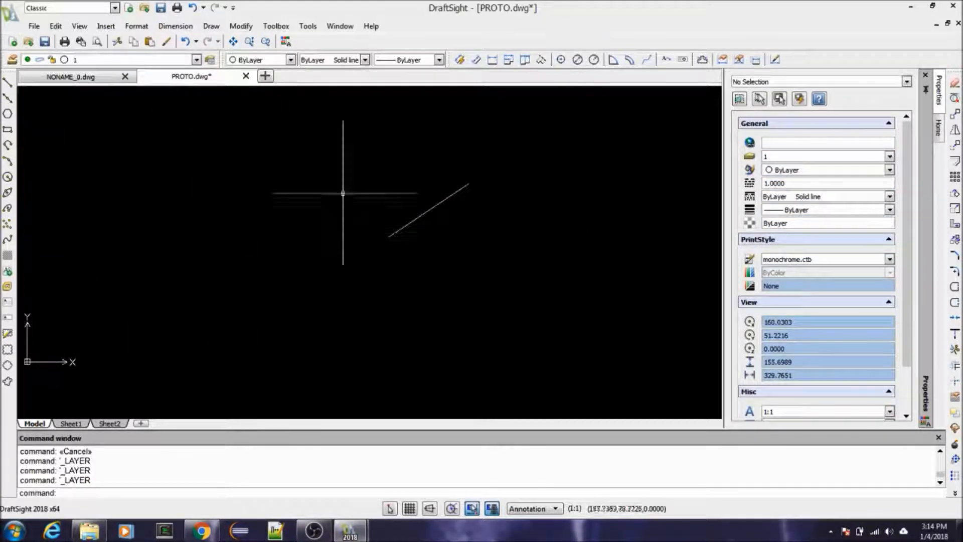
Step: Thaw layer 0 in the Layers Manager and apply the change
click(12, 60)
click(333, 132)
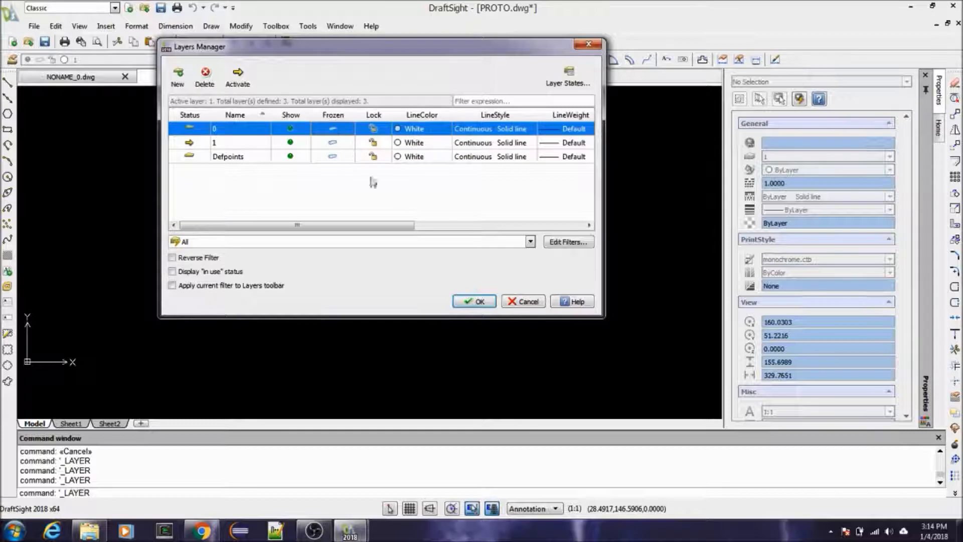
click(474, 301)
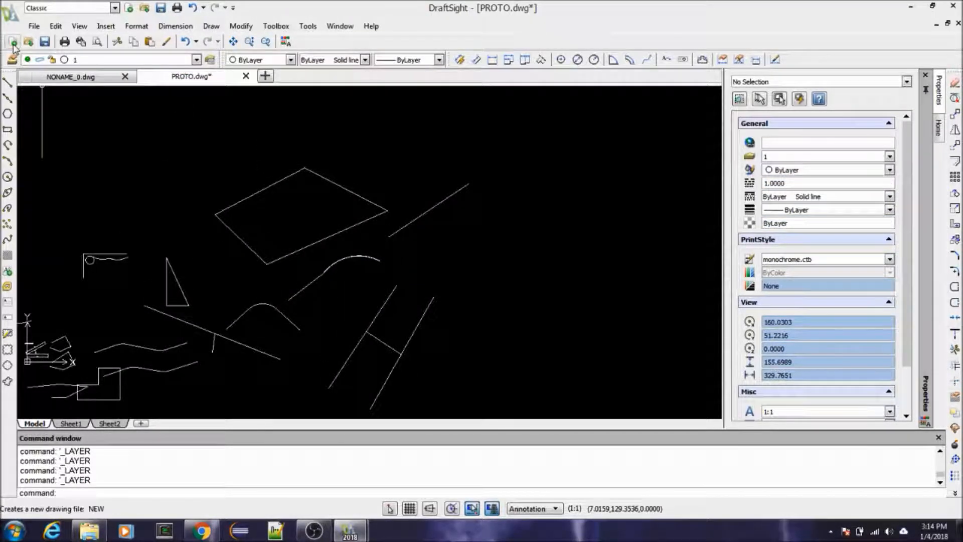
Step: Try to lock layer 0 in the Layers Manager and apply the setting
click(11, 60)
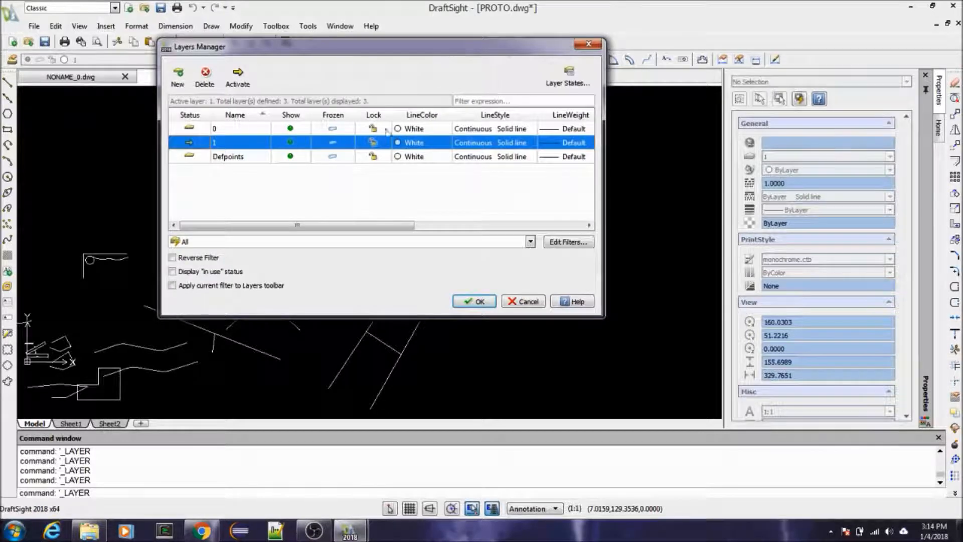
click(198, 131)
click(373, 128)
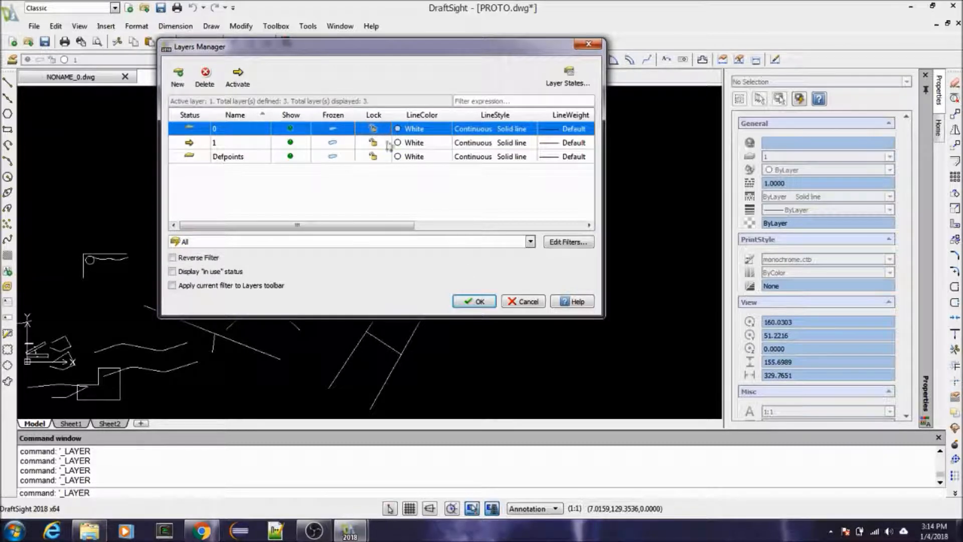
click(475, 301)
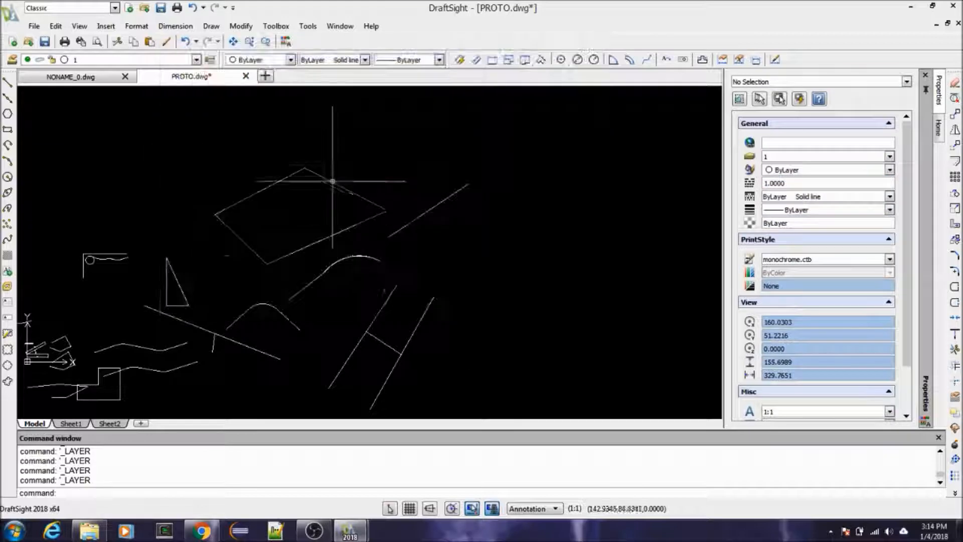
Step: Delete the layer 0 objects caught by a crossing selection from above the four-sided polyline to below the origin, and undo the deletion
scroll(455, 179, down, 2)
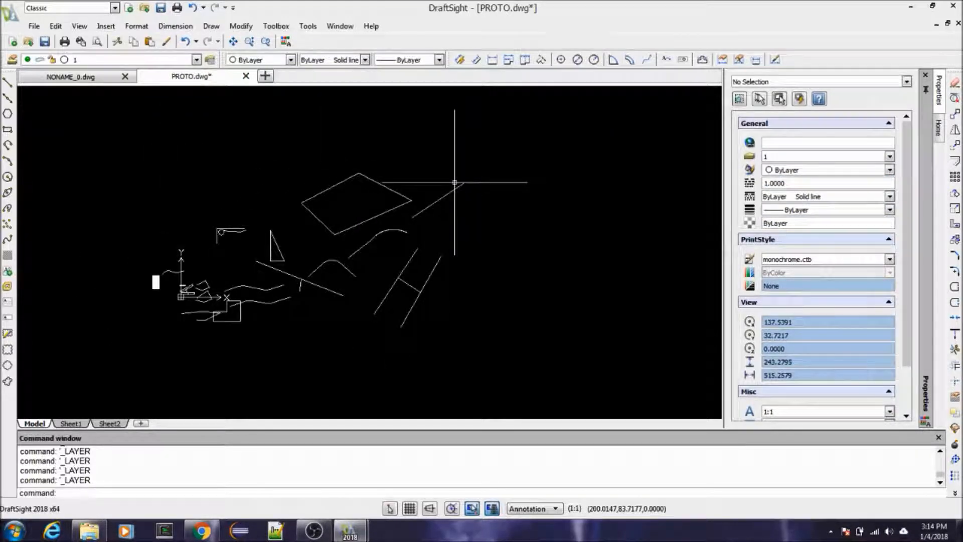
click(387, 158)
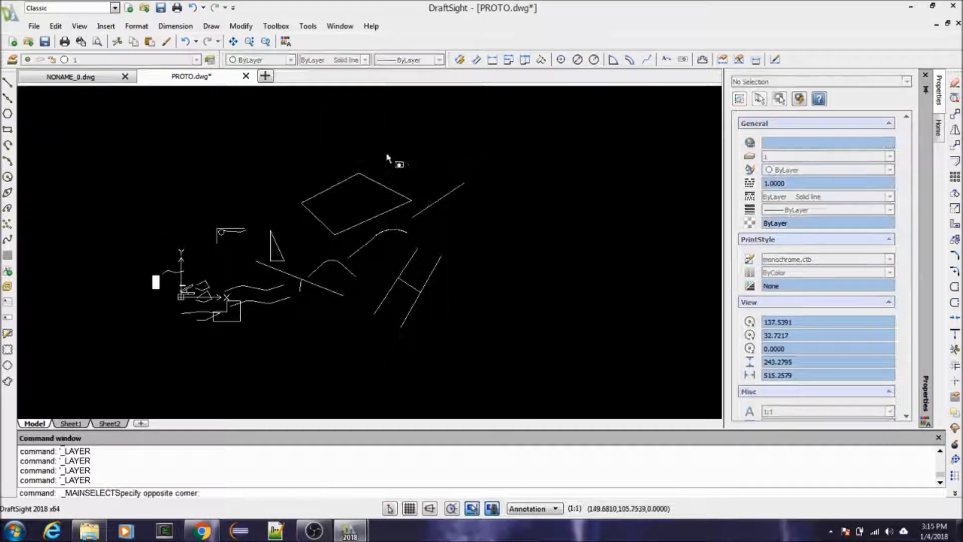
click(143, 336)
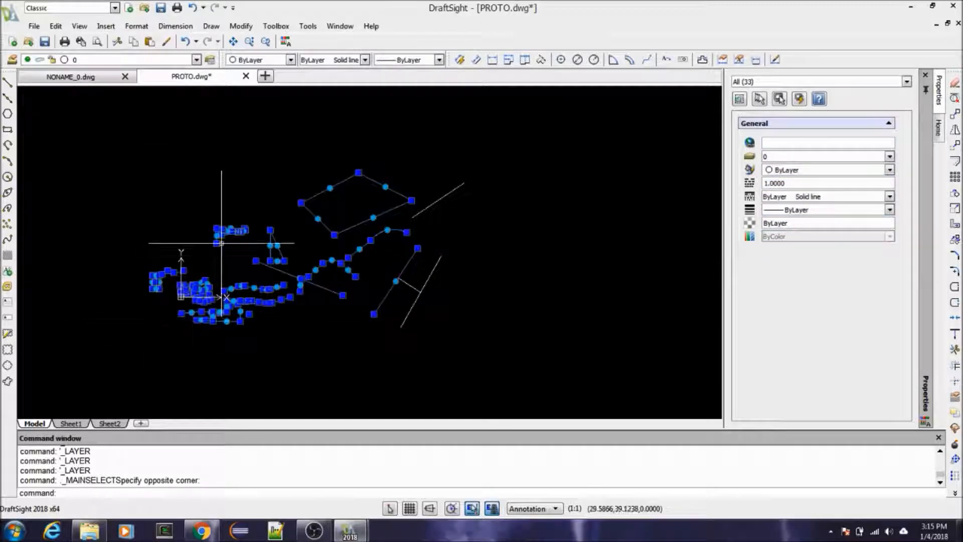
text(E)
key(Return)
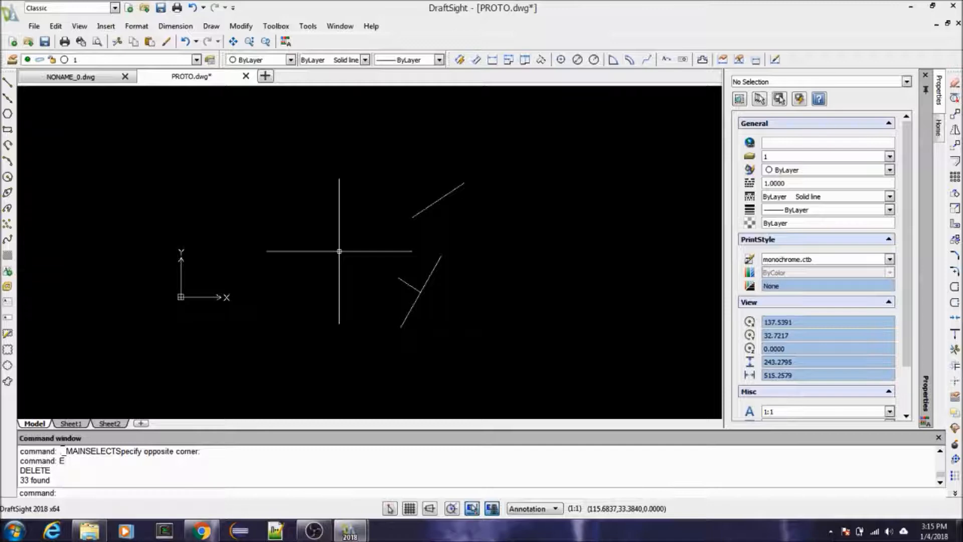
key(ctrl+z)
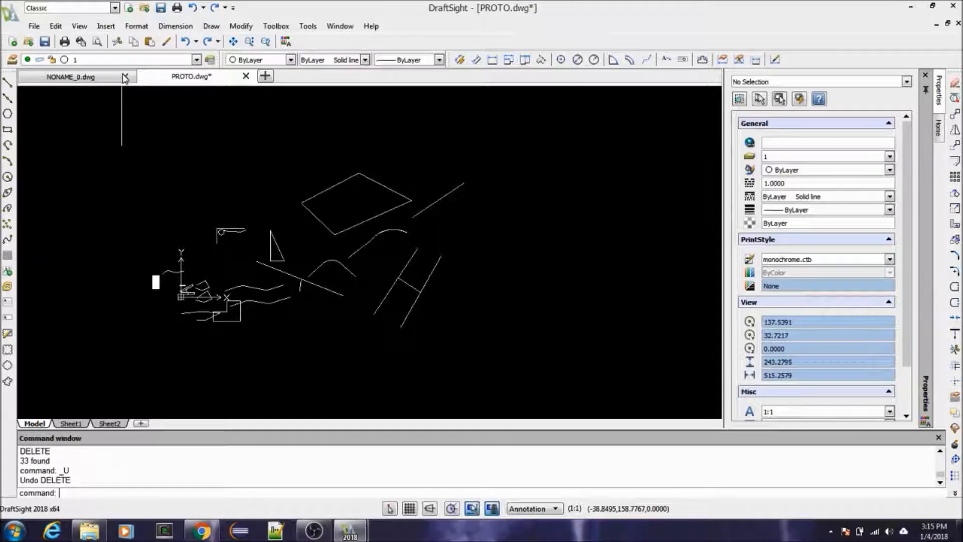
Step: Lock layer 0 in the Layers Manager and apply the change
click(10, 61)
click(354, 129)
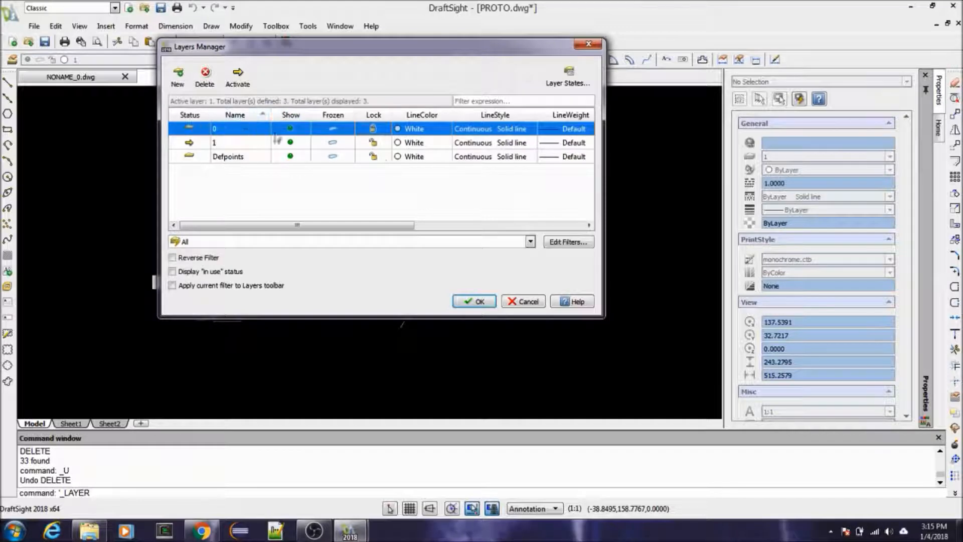
click(474, 301)
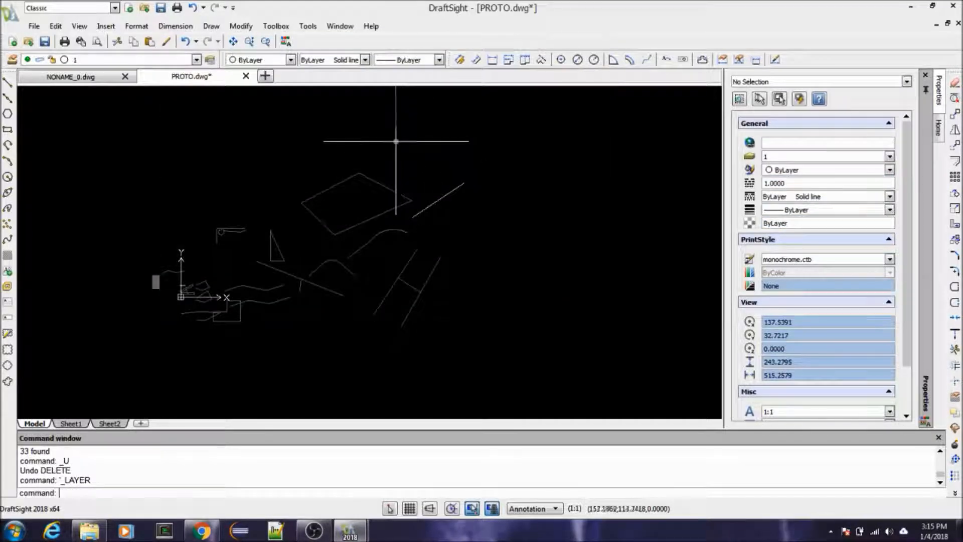
Step: Rebuild the drawing display with the REGEN command
key(Escape)
key(Escape)
scroll(388, 152, up, 2)
text(REGEN)
key(Return)
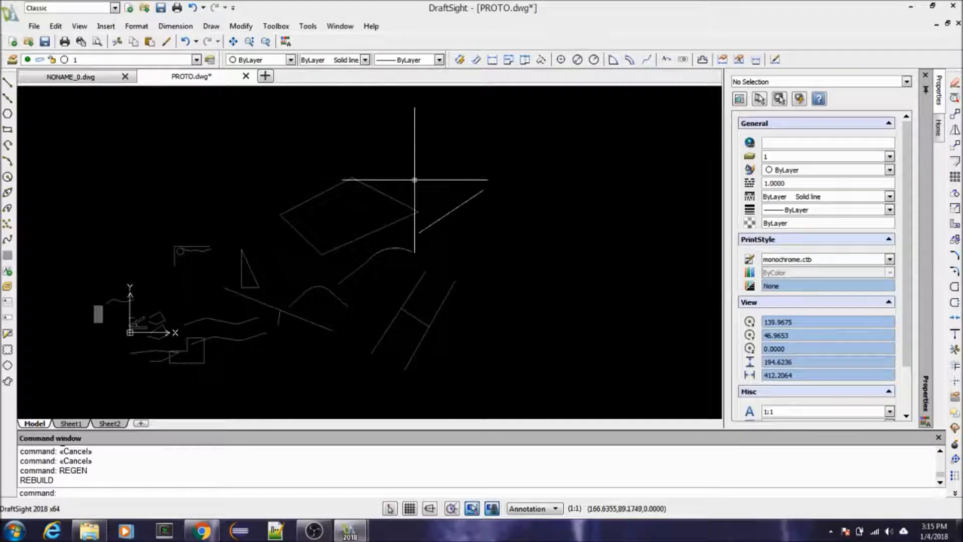
Step: Try to delete the objects on locked layer 0 using a crossing selection around the origin and four-sided polyline
scroll(254, 254, down, 2)
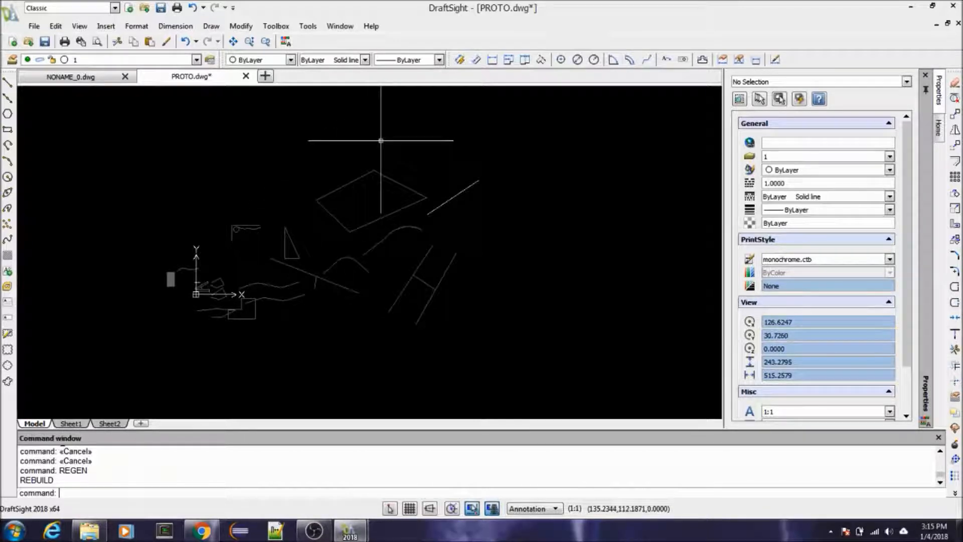
click(408, 136)
click(157, 335)
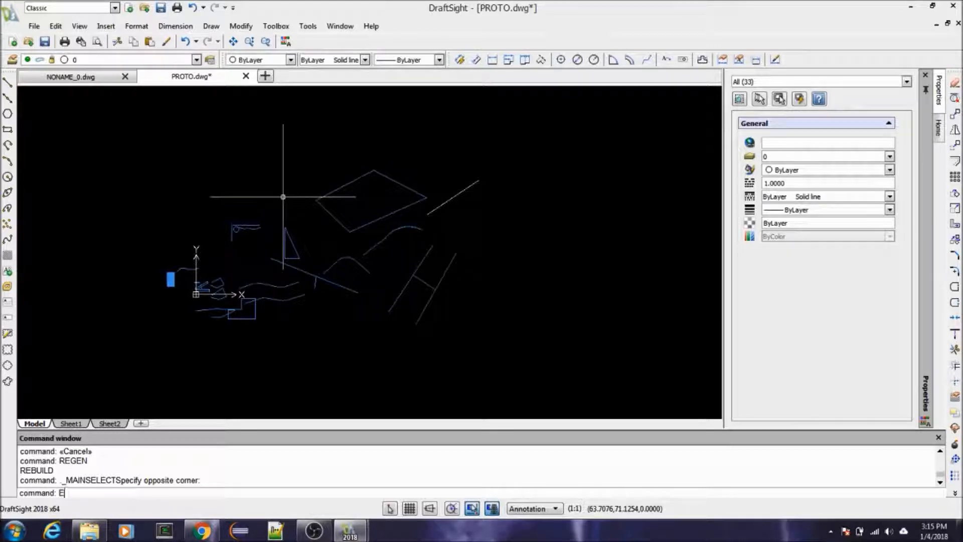
key(Return)
click(431, 145)
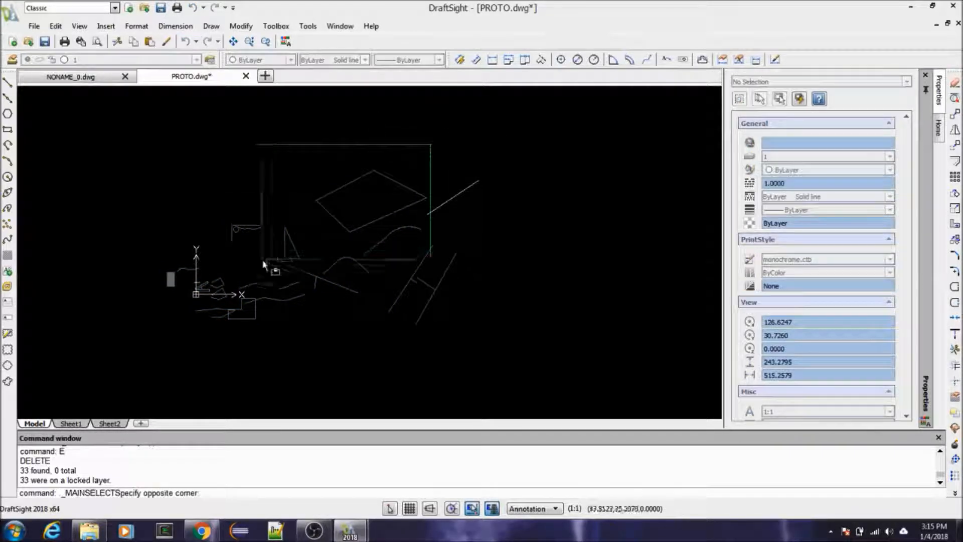
key(Escape)
key(Escape)
key(Escape)
click(335, 137)
click(129, 349)
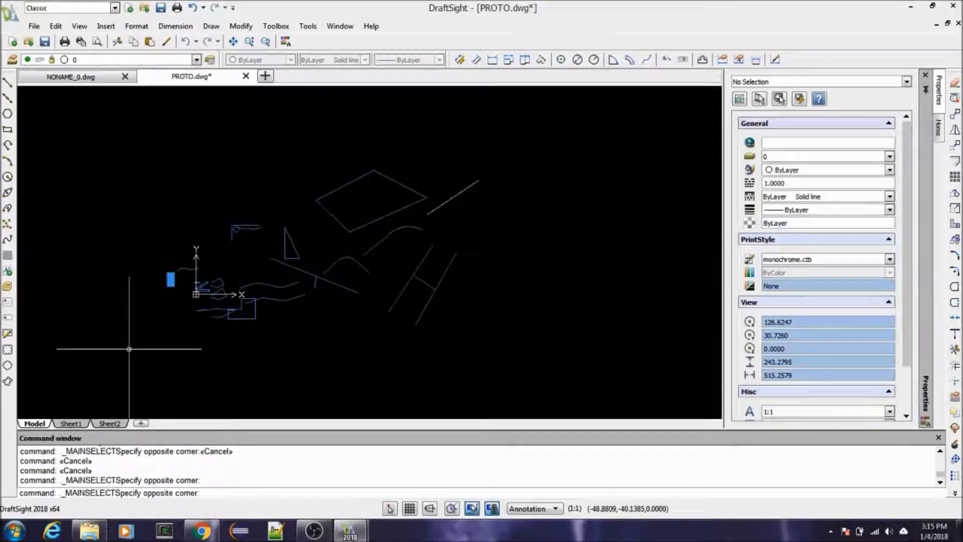
key(Escape)
Step: Inspect the diagonal polyline's layer assignment in its properties and clear the selection
scroll(432, 200, up, 5)
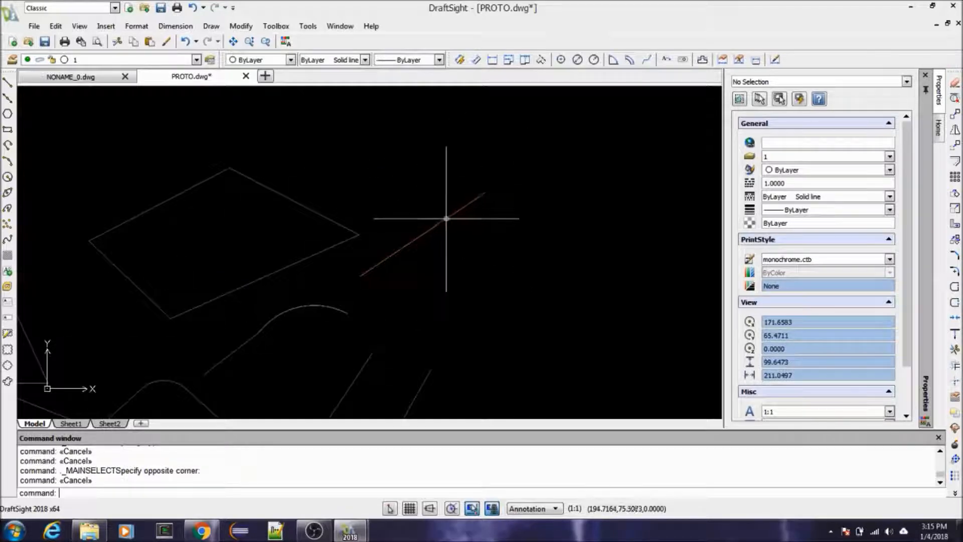
scroll(446, 218, up, 1)
click(446, 218)
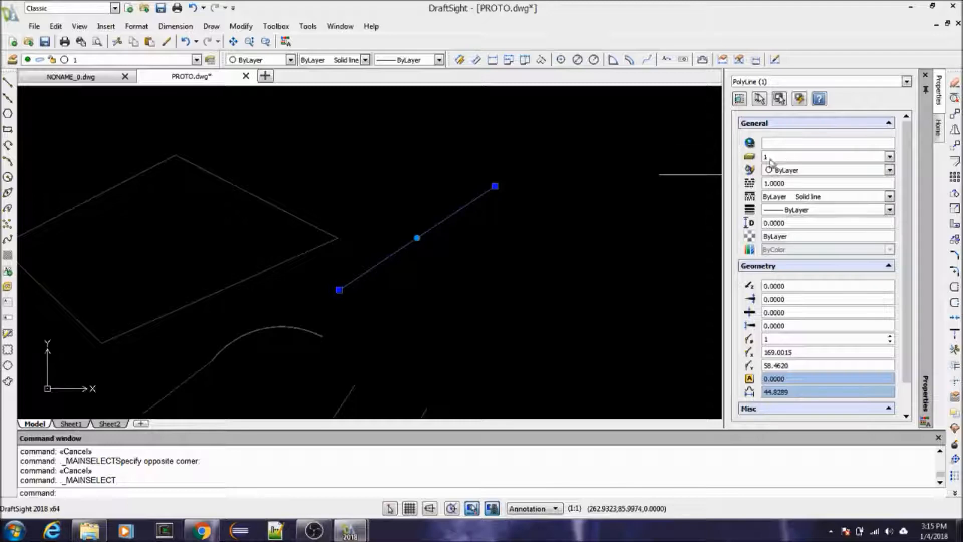
key(Escape)
key(Escape)
Step: Delete the diagonal polyline on layer 1 and undo the deletion
click(448, 217)
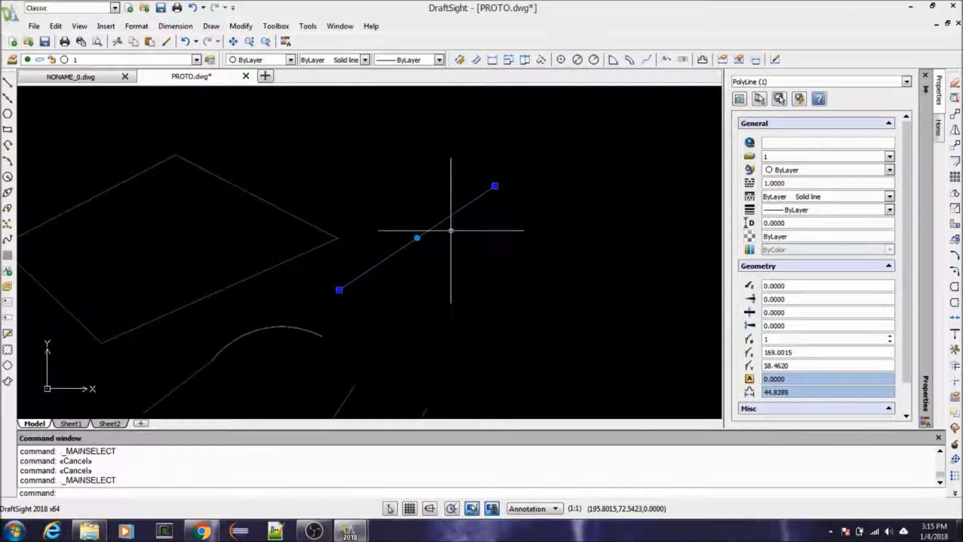
text(E)
key(Return)
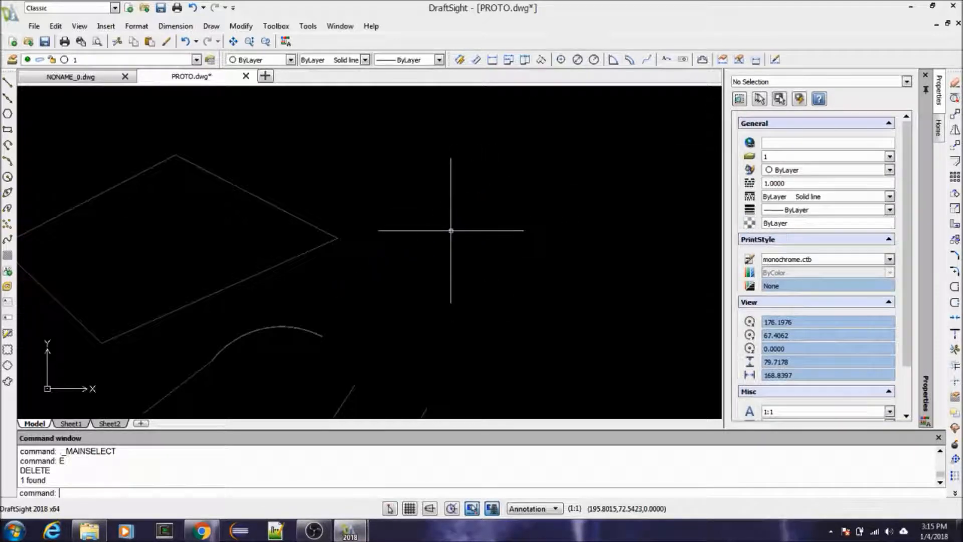
key(ctrl+z)
Step: Try out the lock settings for layer 0 and for all layers together in the Layers Manager, and discard the changes
scroll(482, 215, down, 5)
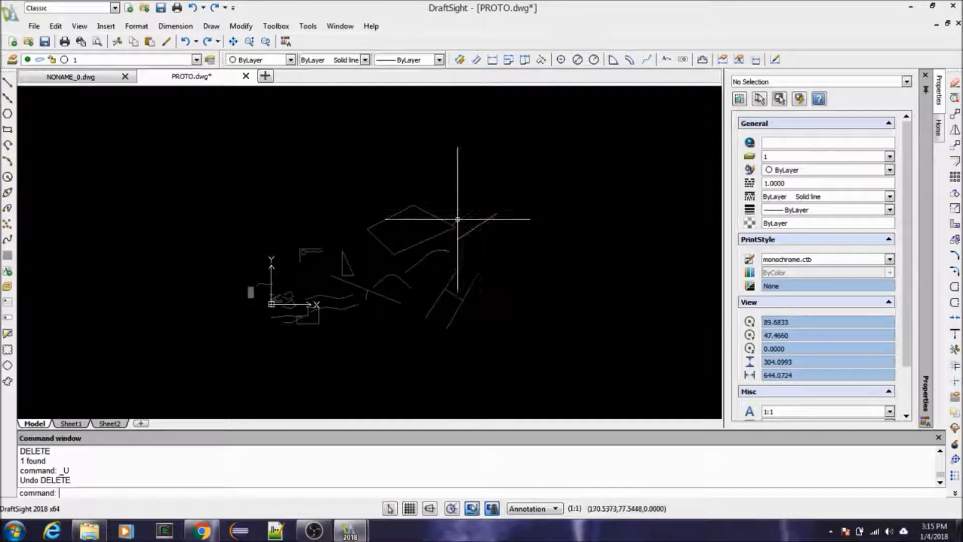
click(12, 59)
click(372, 128)
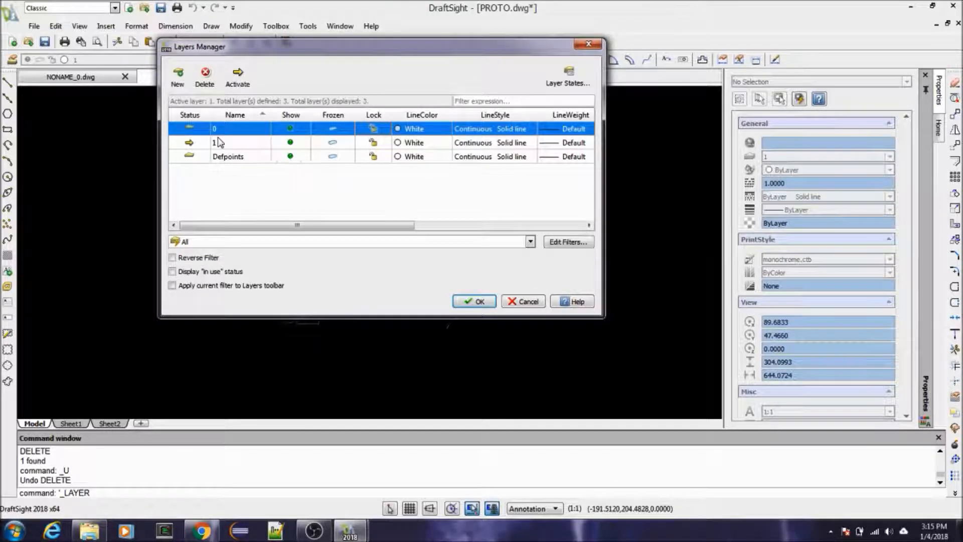
click(200, 187)
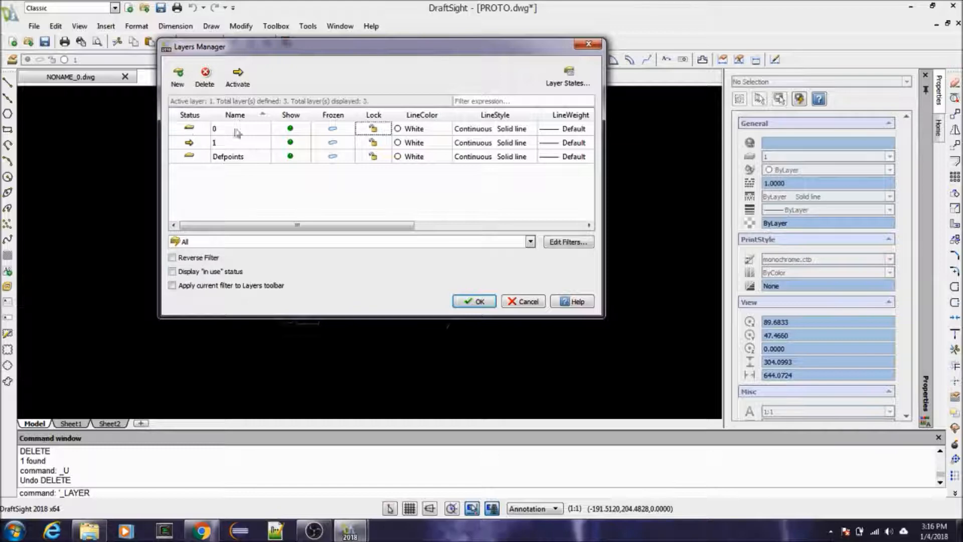
click(373, 128)
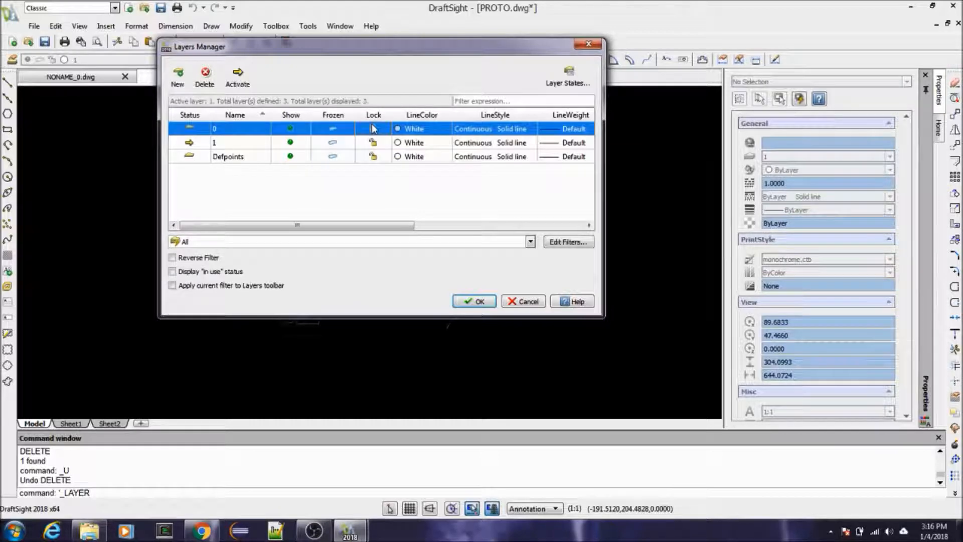
key(ctrl+a)
click(372, 128)
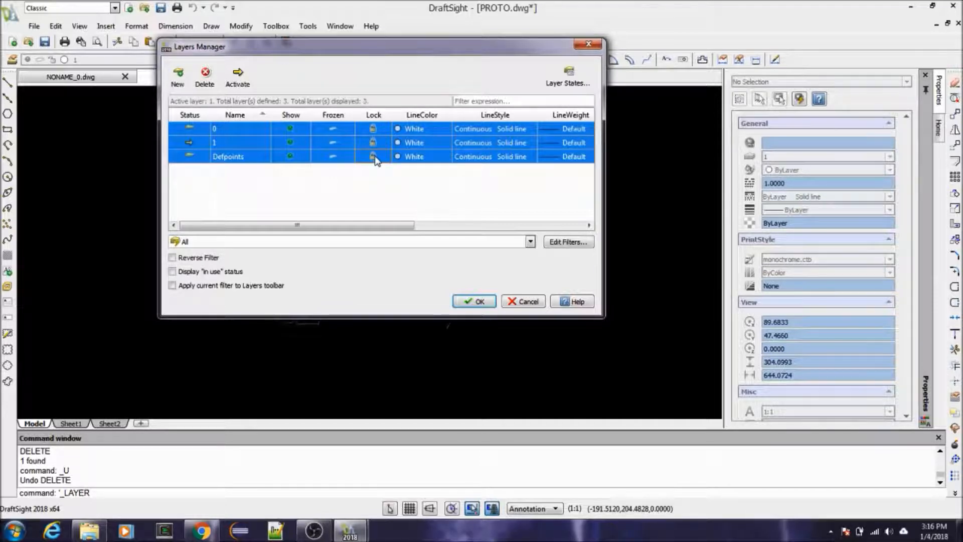
click(375, 157)
click(514, 301)
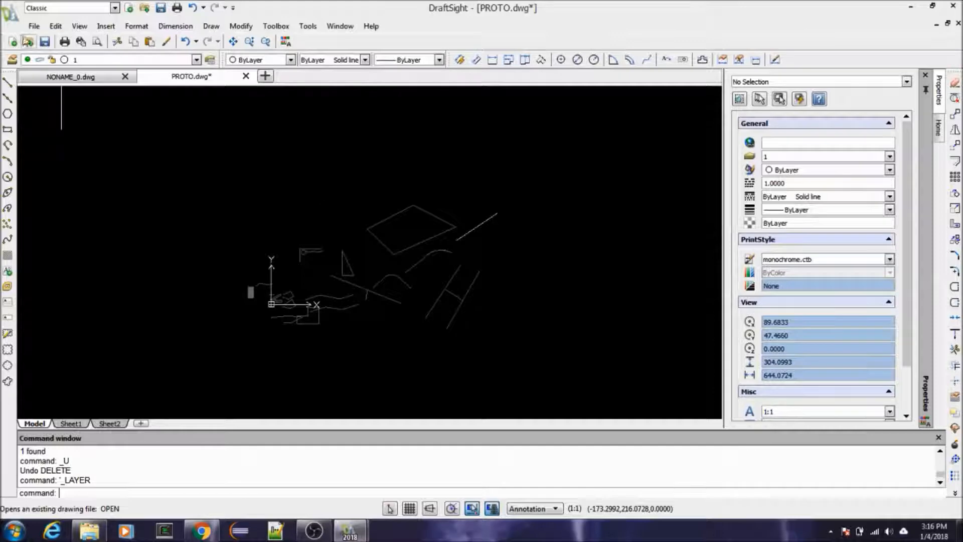
Step: Unlock layer 0 in the Layers Manager and apply the change
click(12, 60)
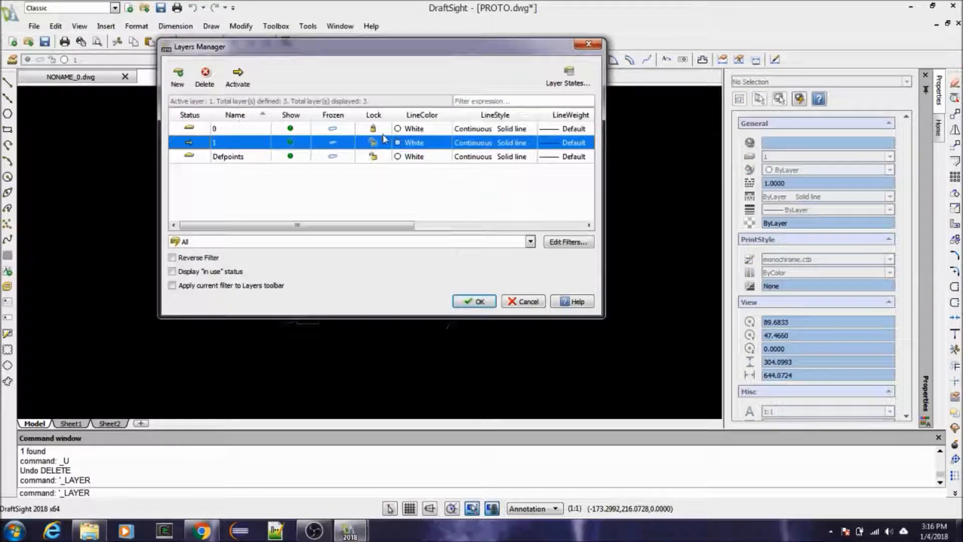
click(384, 131)
click(470, 301)
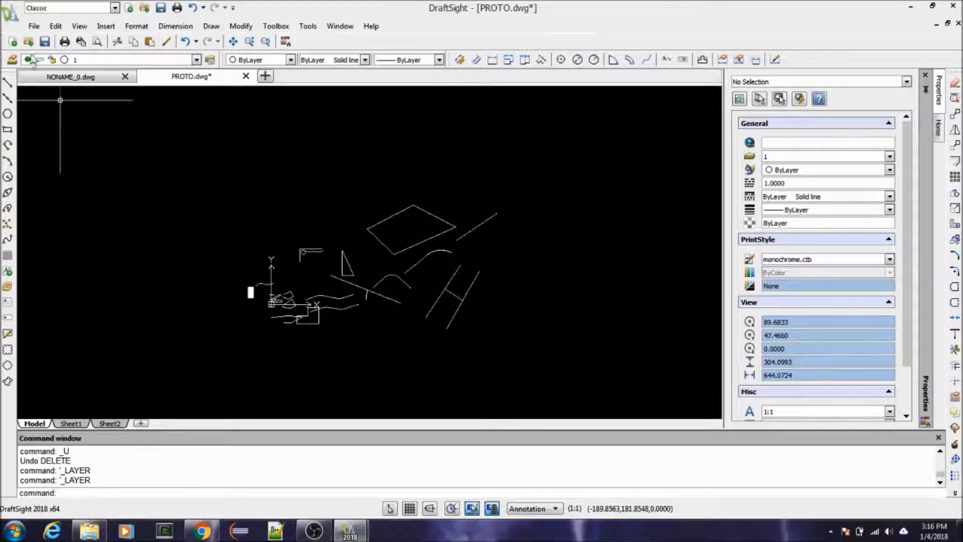
Step: Create a new layer named TRACK in the Layers Manager
click(12, 60)
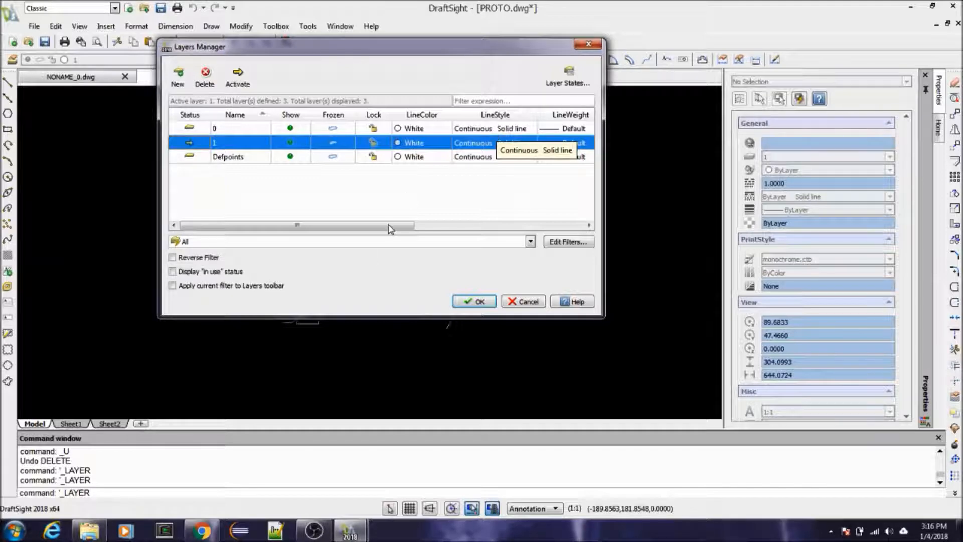
drag(391, 229, 362, 216)
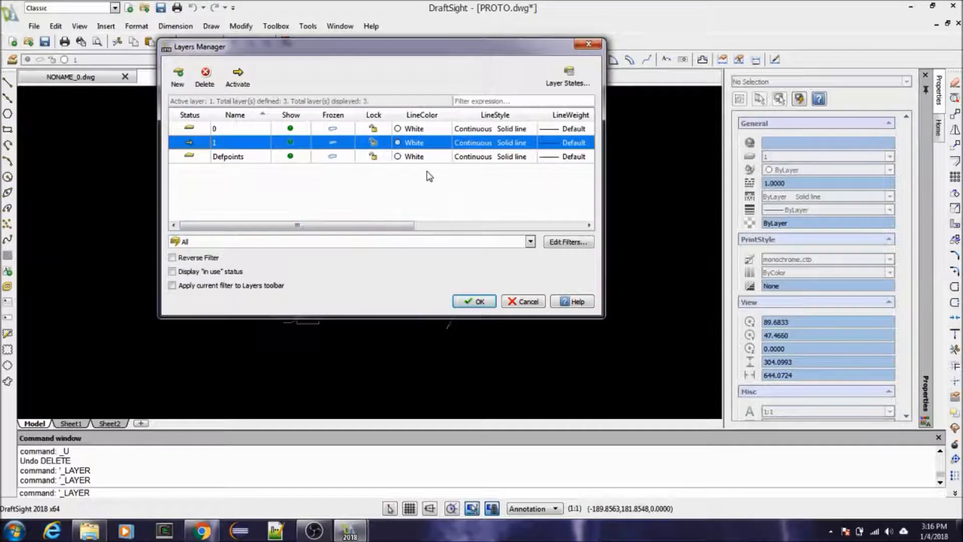
click(178, 77)
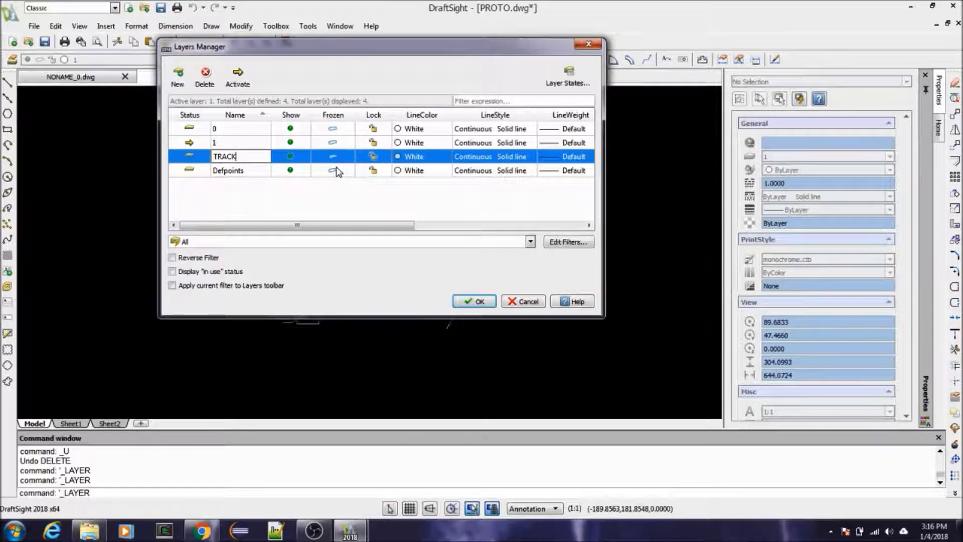
click(410, 212)
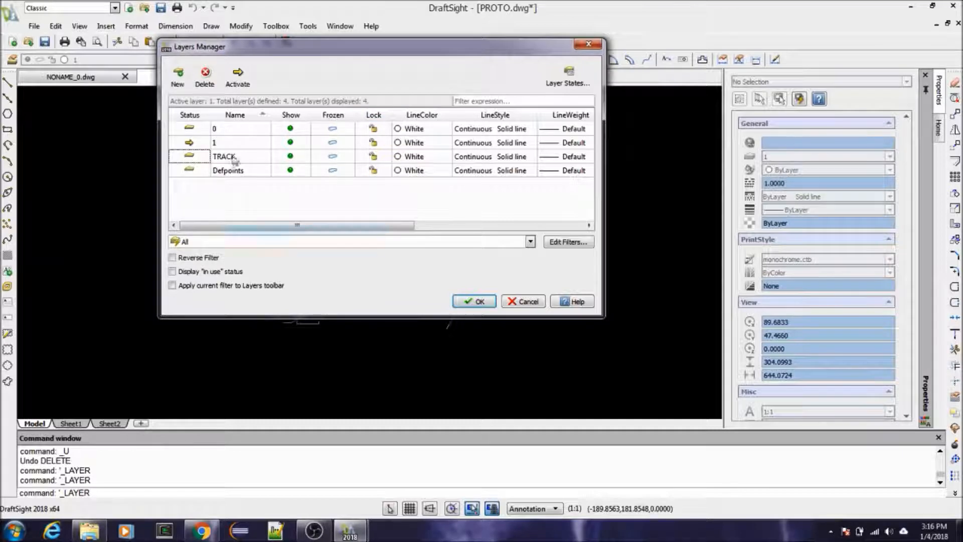
Step: Set layer 0's line color to Red in the Layers Manager and apply the change to the drawing
click(200, 130)
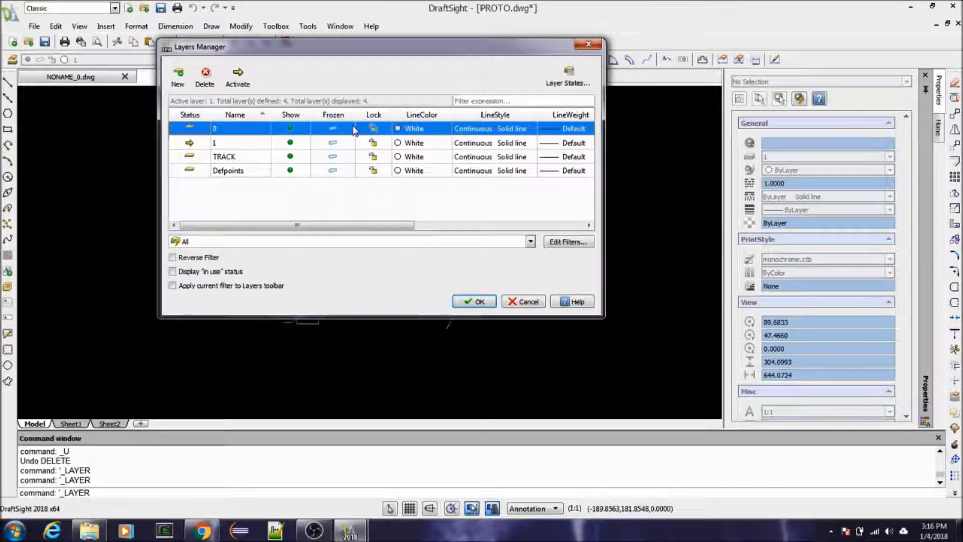
click(397, 130)
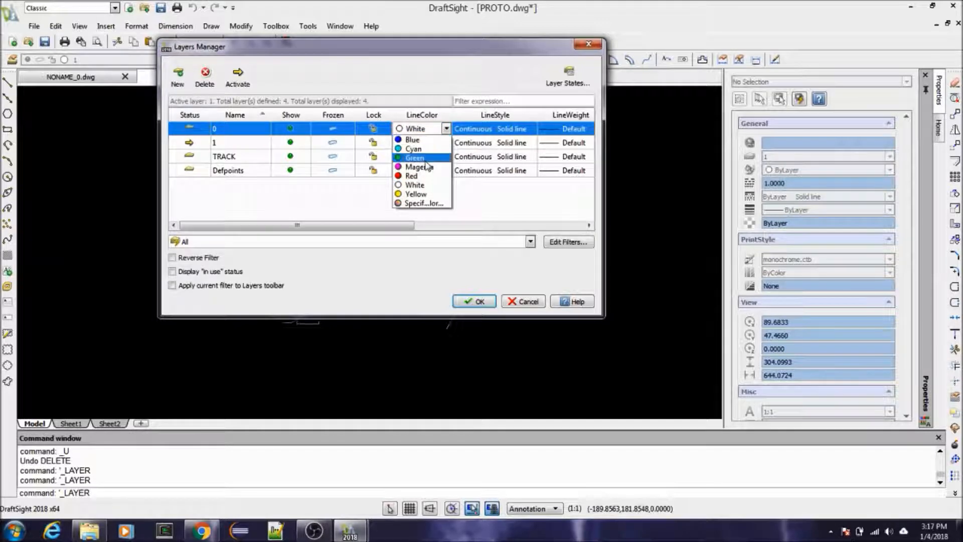
click(427, 176)
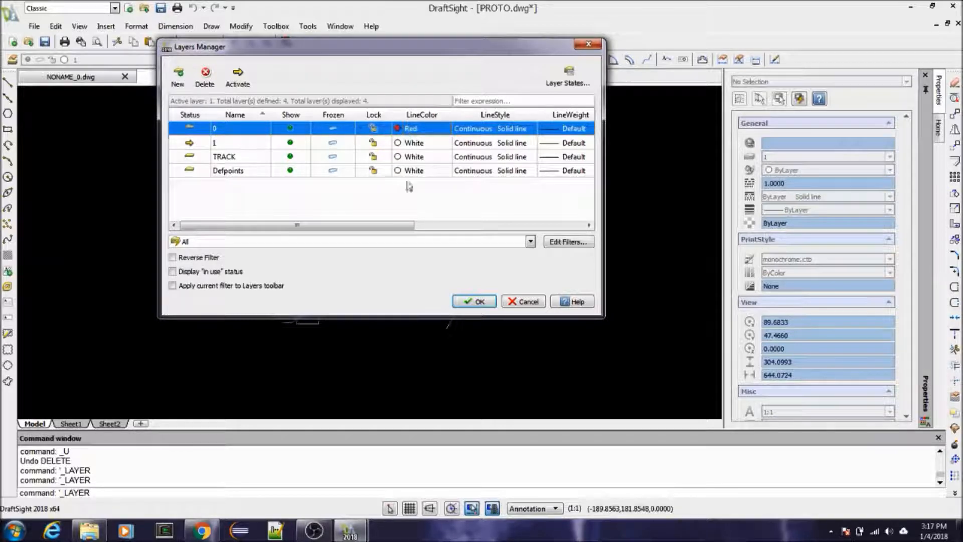
click(460, 301)
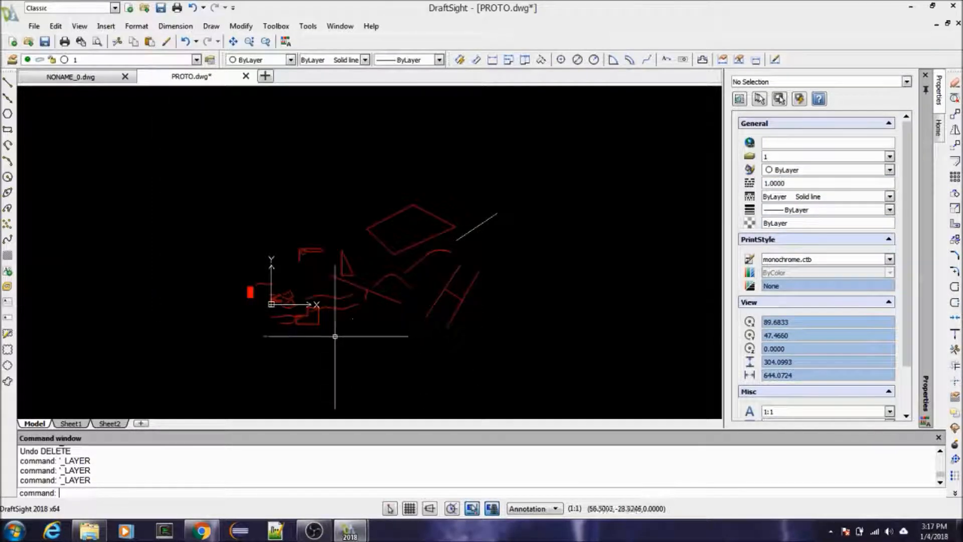
scroll(385, 309, down, 1)
scroll(385, 306, up, 3)
scroll(389, 299, down, 1)
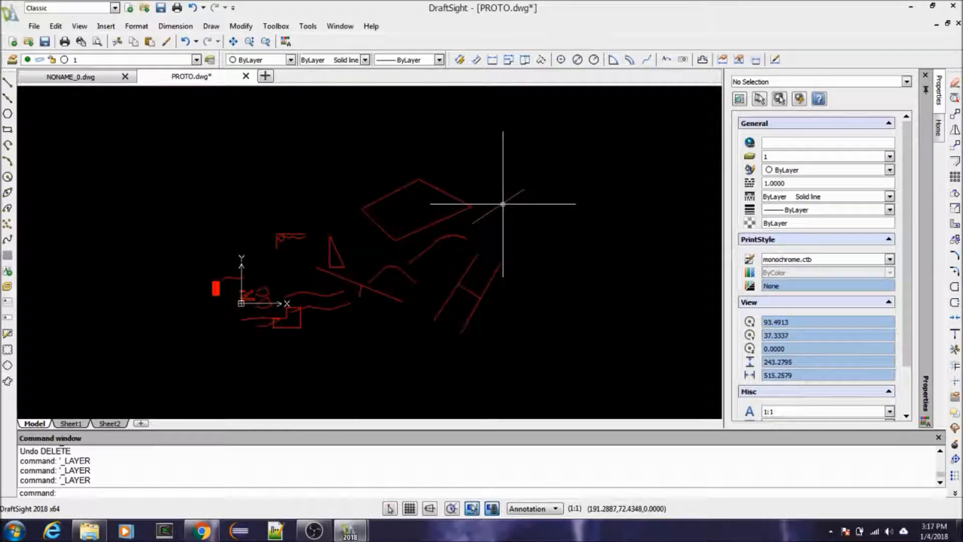
Step: Set layer 0's line color to White in the Layers Manager and apply the change
click(13, 60)
click(411, 128)
click(446, 128)
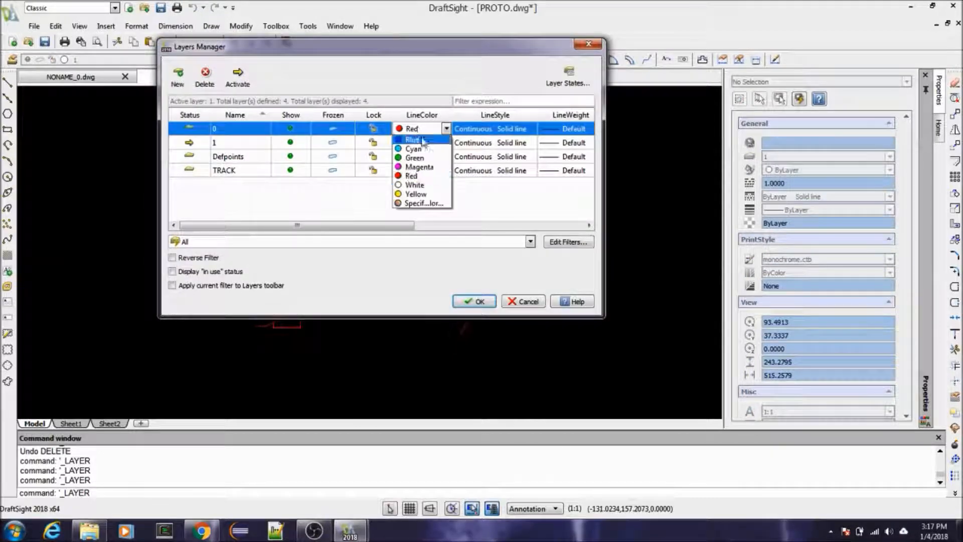
click(415, 185)
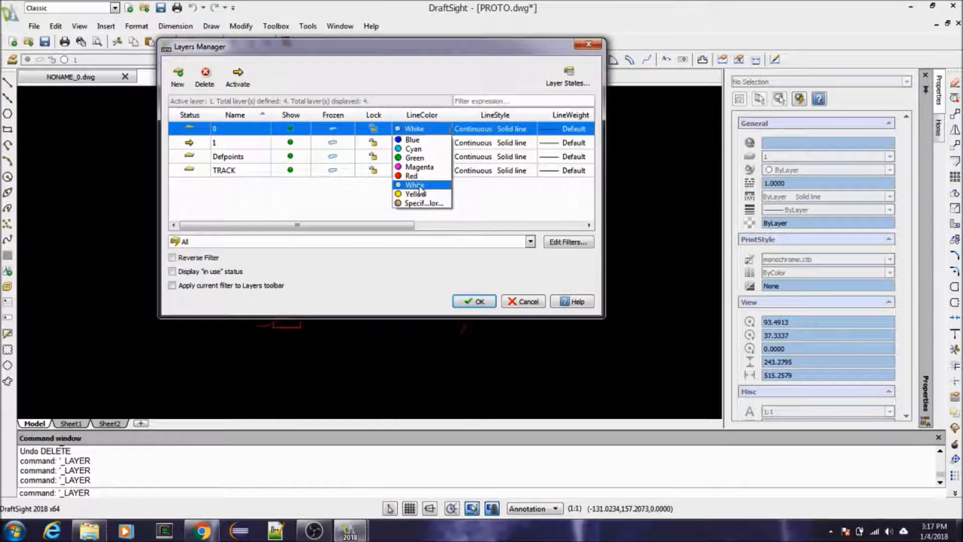
click(474, 302)
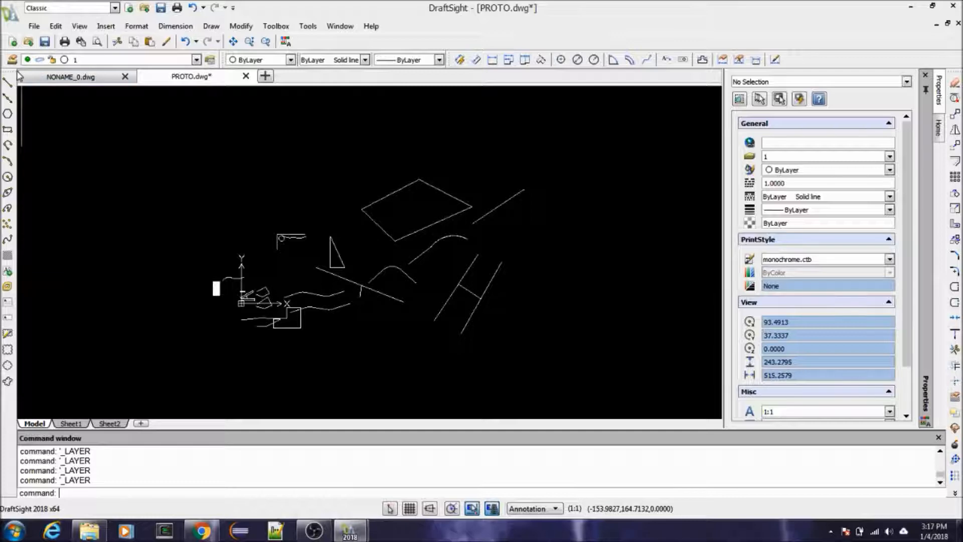
Step: Inspect the diamond-shaped polyline's properties and check the layer settings in the Layers Manager without changing them
scroll(444, 257, up, 3)
scroll(442, 245, down, 2)
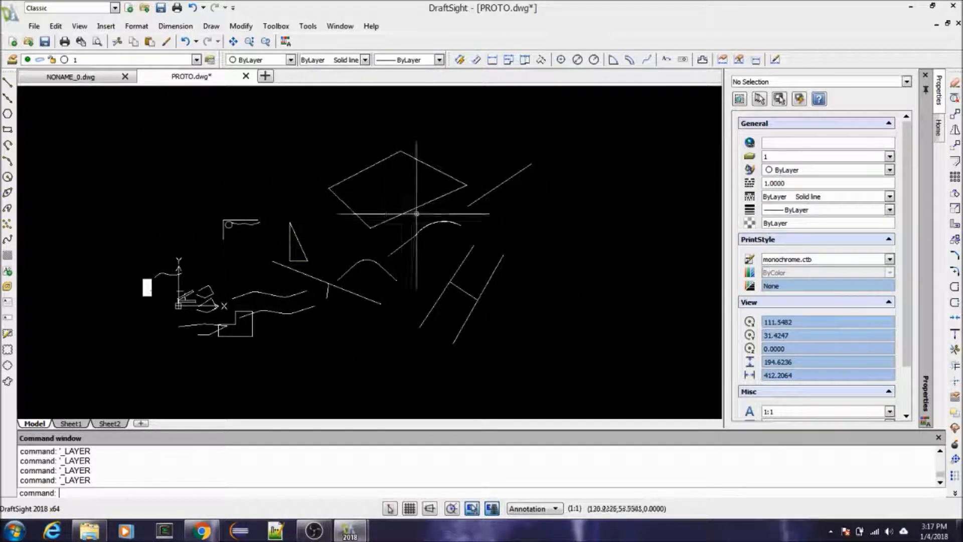
scroll(410, 234, up, 1)
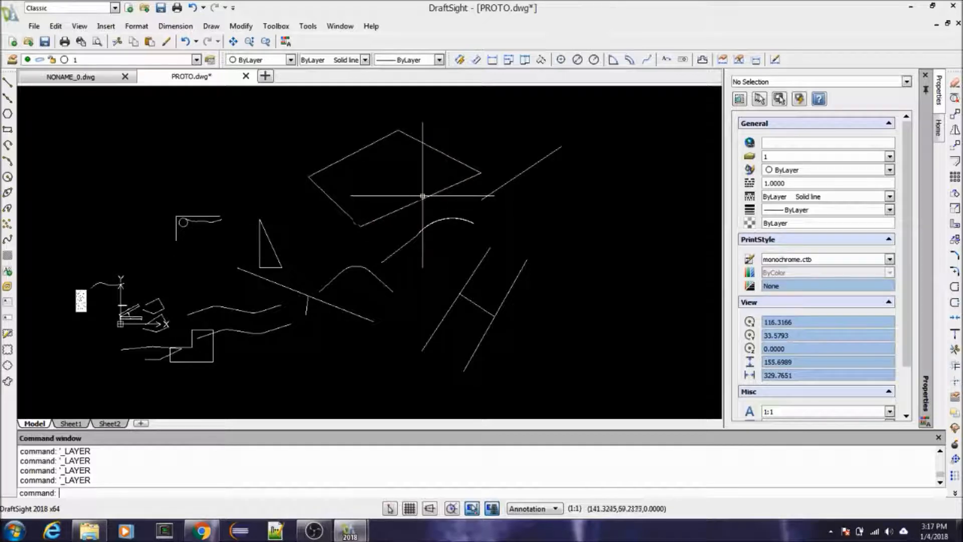
click(429, 206)
click(400, 201)
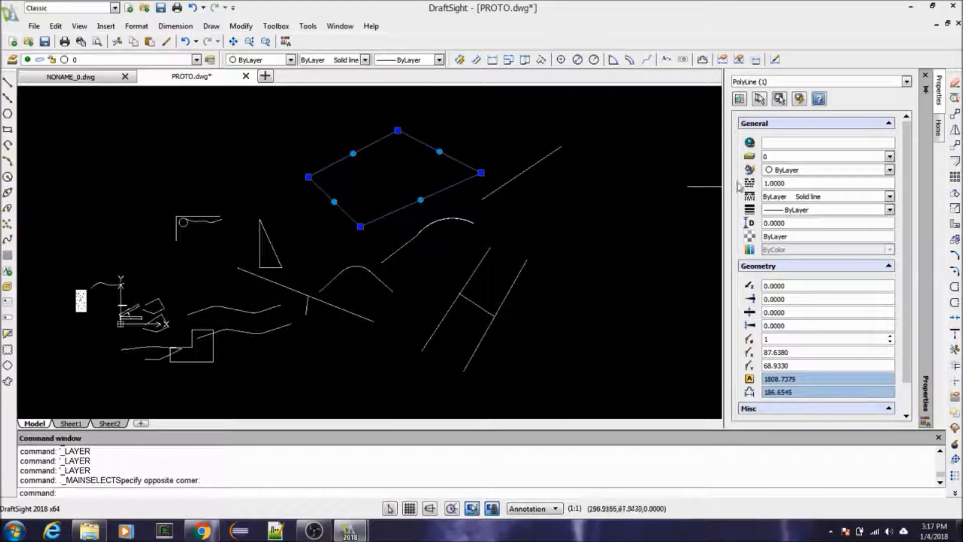
click(12, 60)
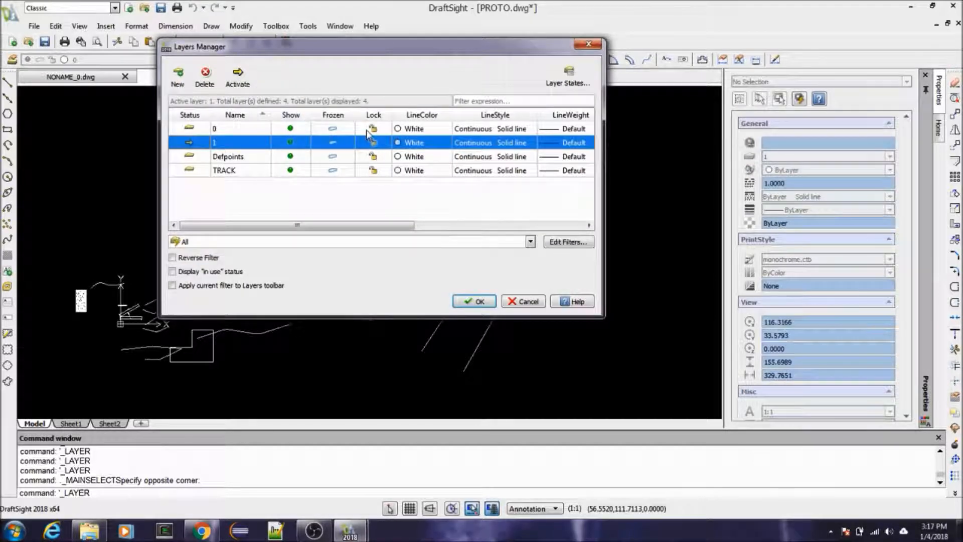
click(530, 306)
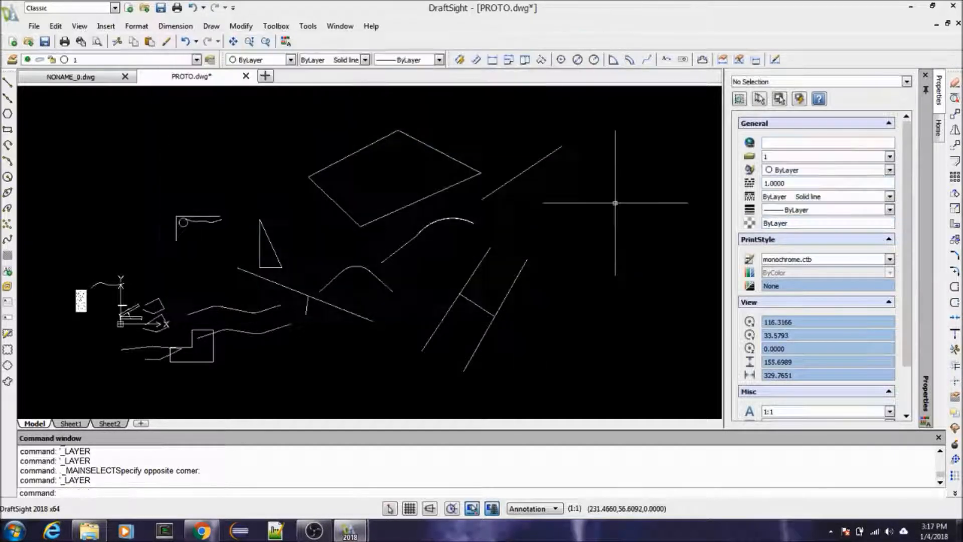
Step: Override the diamond-shaped polyline's line color with Green and clear the selection
click(461, 161)
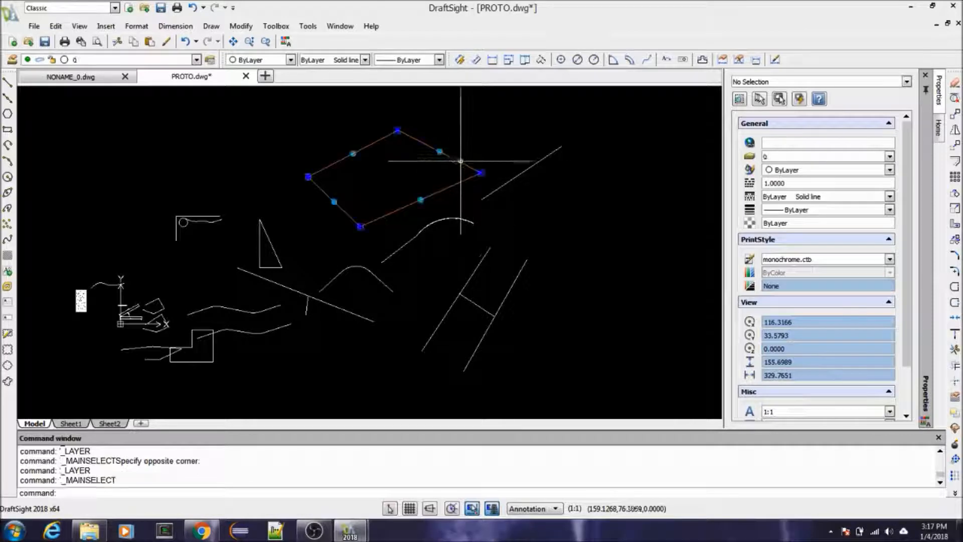
click(889, 171)
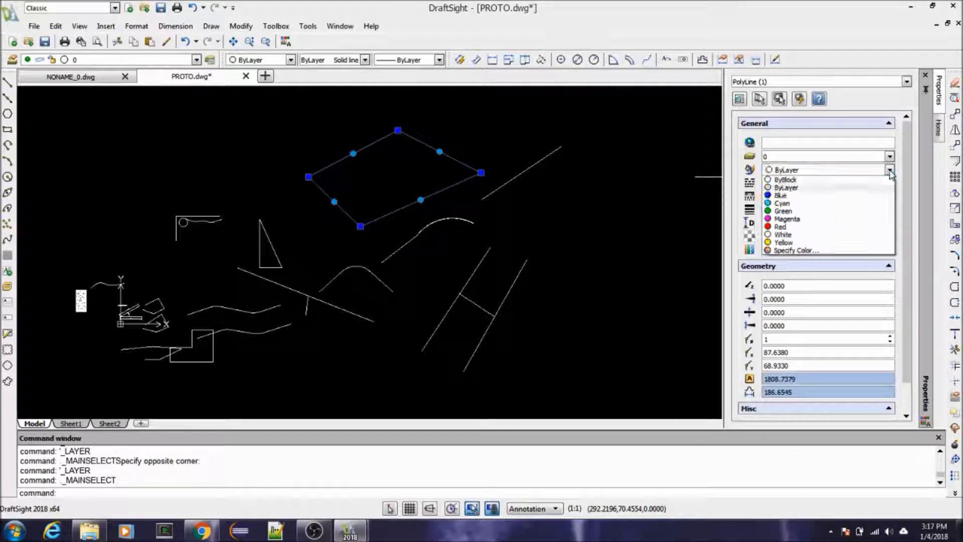
click(837, 211)
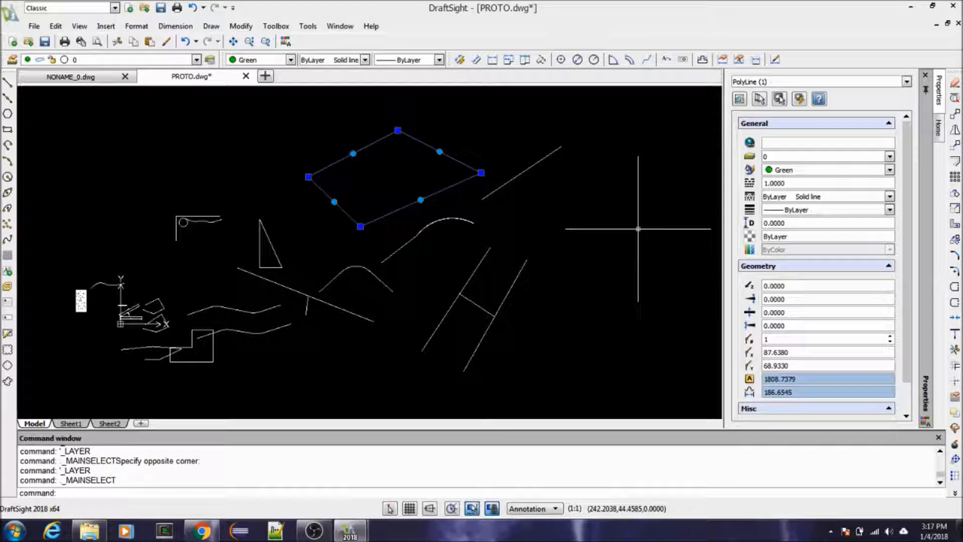
key(Escape)
key(Escape)
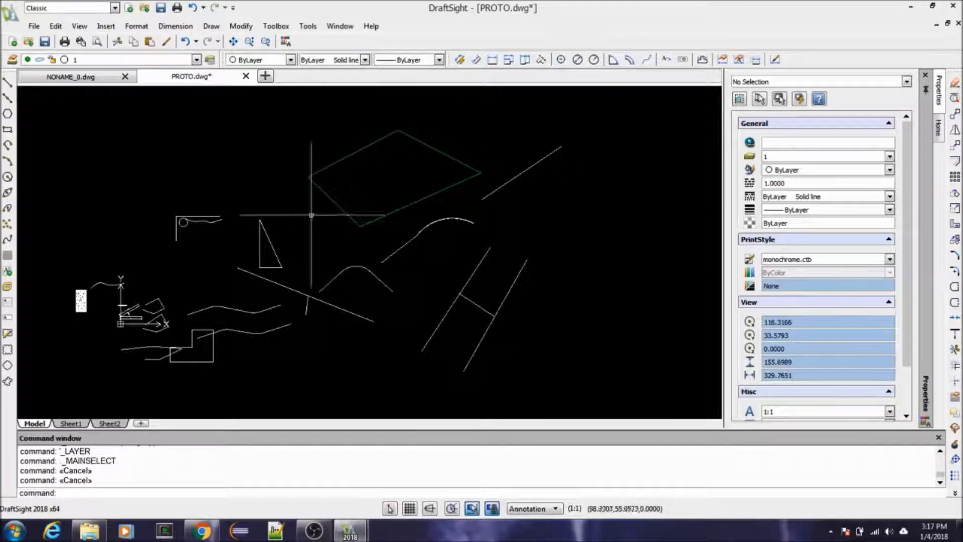
Step: Inspect the color and layer properties of the diamond-shaped polyline and clear the selection
click(358, 267)
key(Escape)
click(339, 212)
click(327, 229)
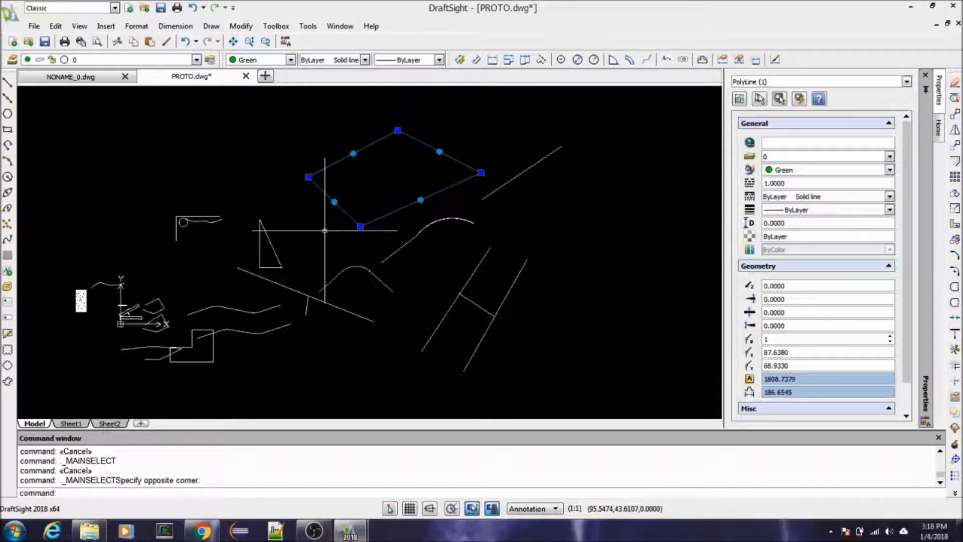
key(Escape)
key(Escape)
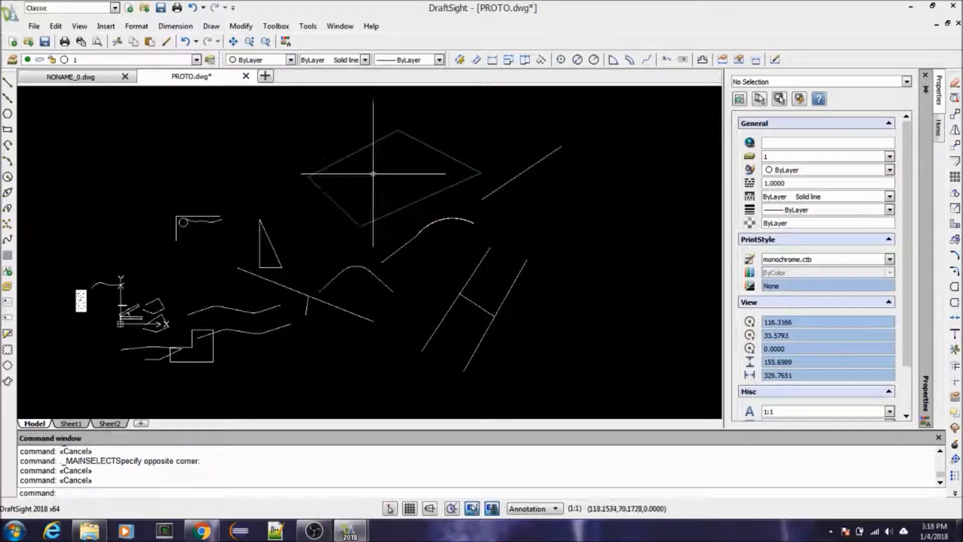
click(345, 159)
key(Escape)
Step: Set the diamond-shaped polyline's line color to ByLayer and clear the selection
click(443, 155)
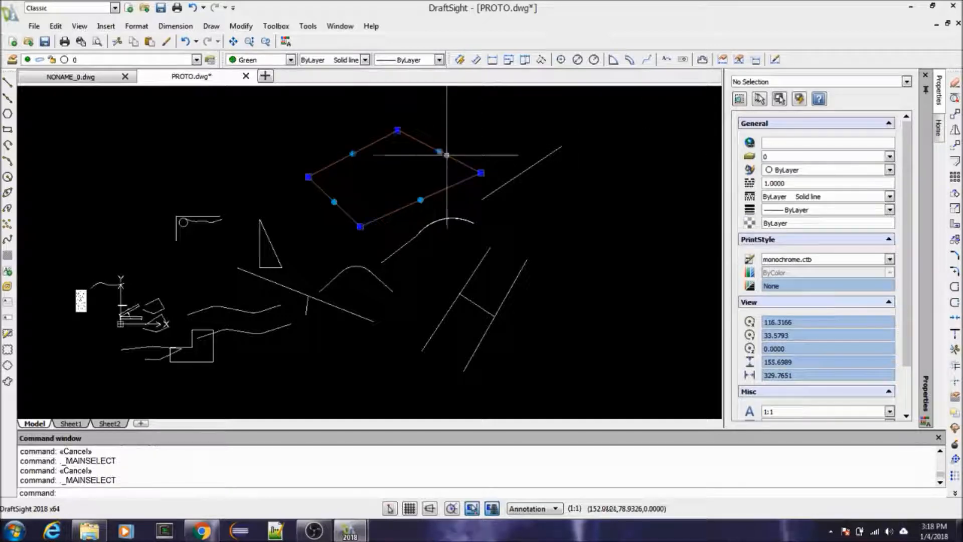
click(889, 170)
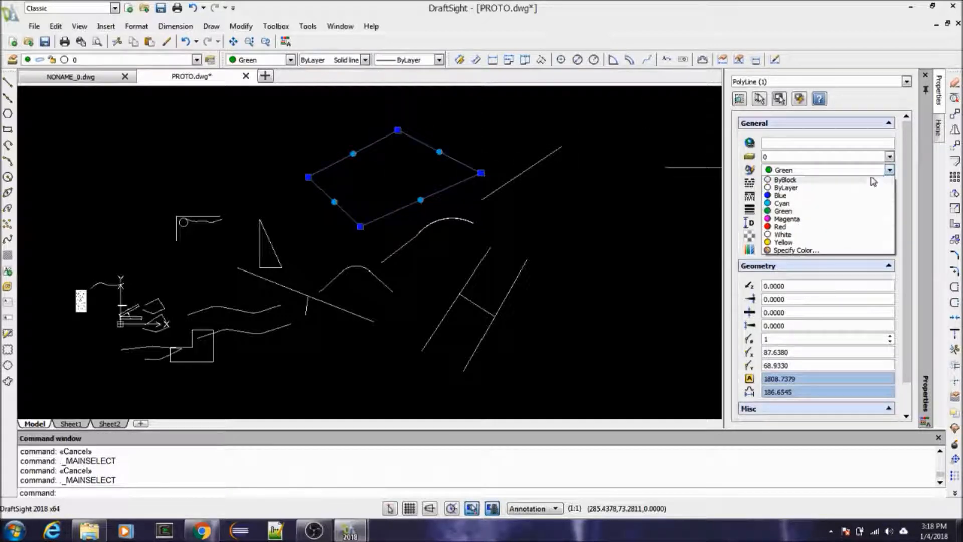
click(841, 188)
key(Escape)
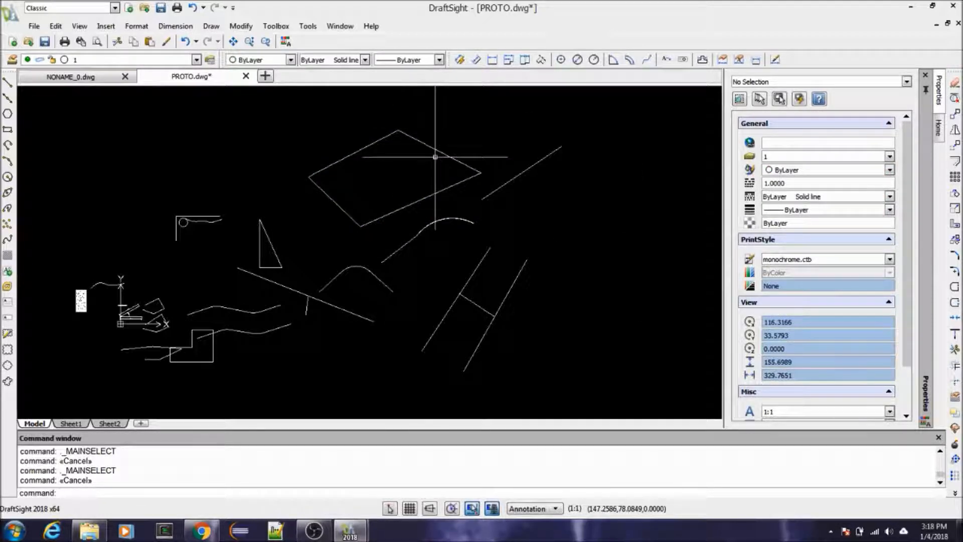
Step: Make TRACK the active layer in the Layers Manager
click(12, 61)
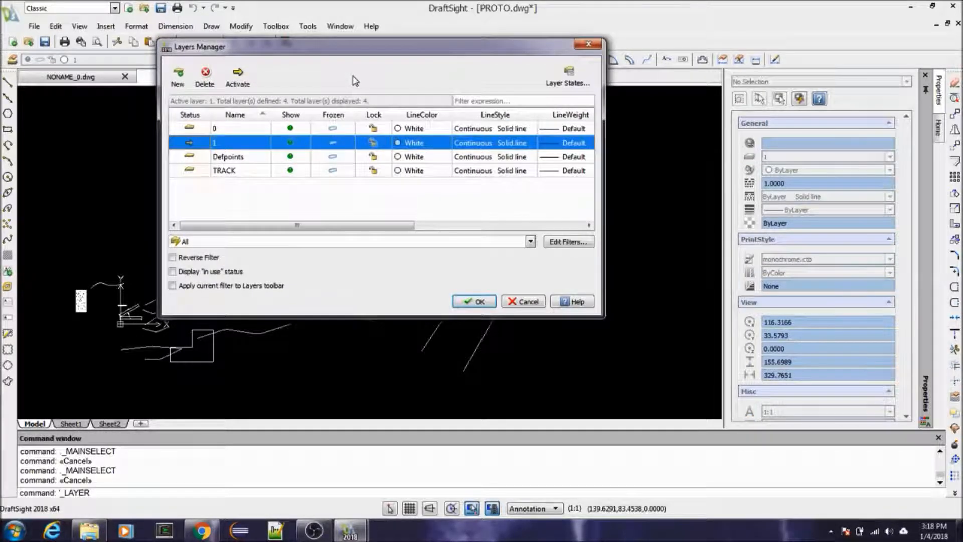
click(240, 172)
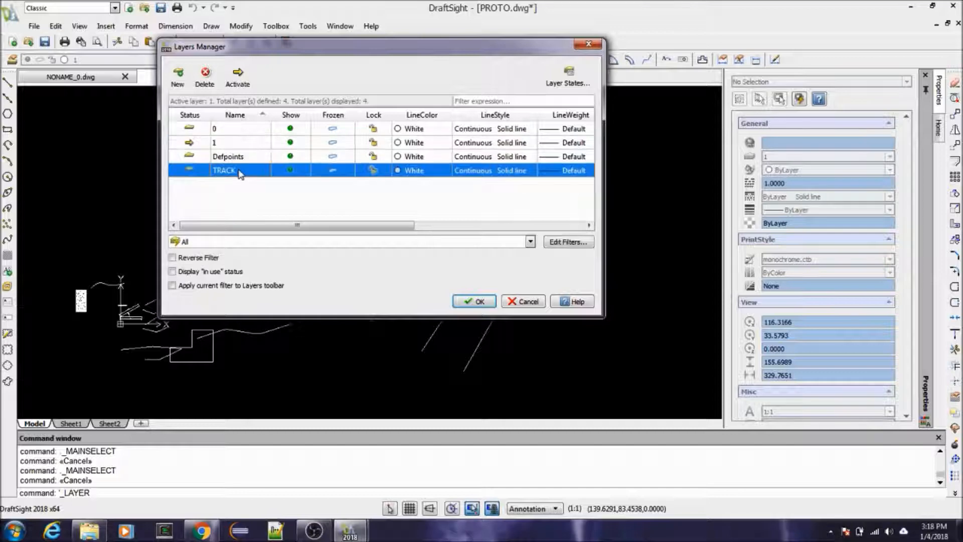
click(239, 81)
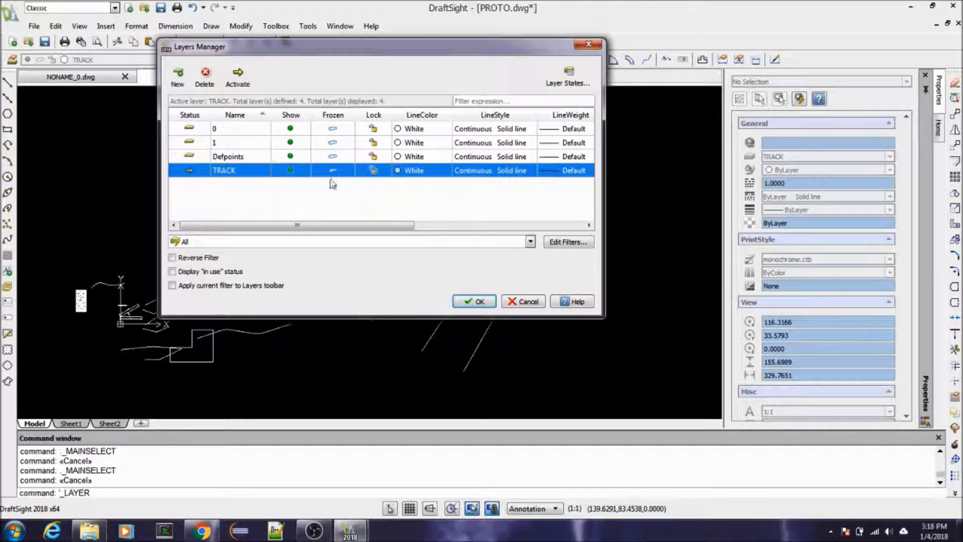
Step: Load all the line styles from inch.lin through the TRACK layer's line style setting
click(500, 169)
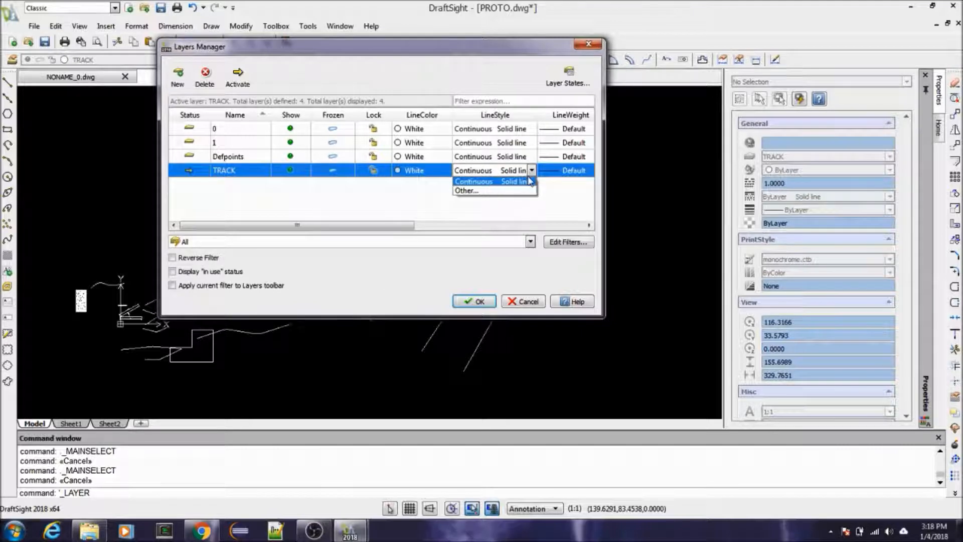
click(486, 192)
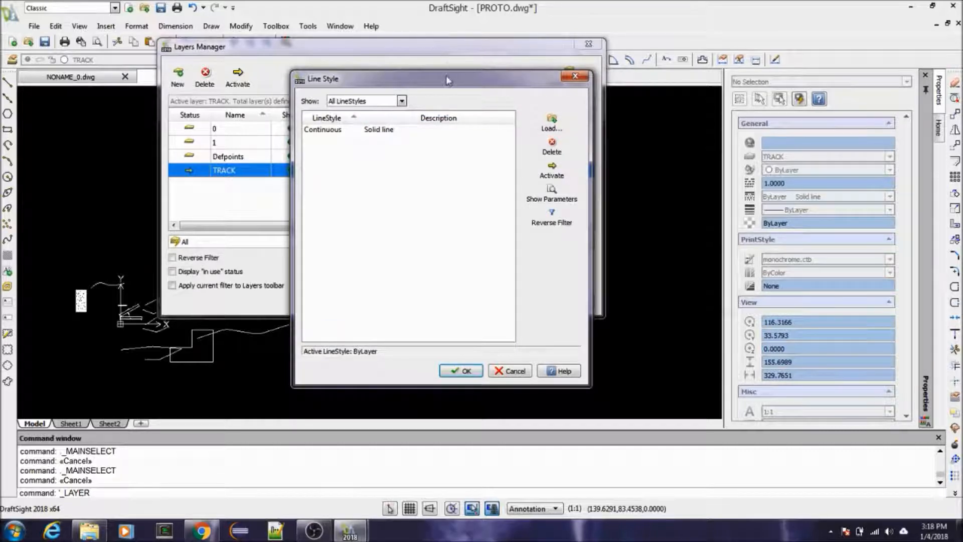
drag(446, 75, 361, 49)
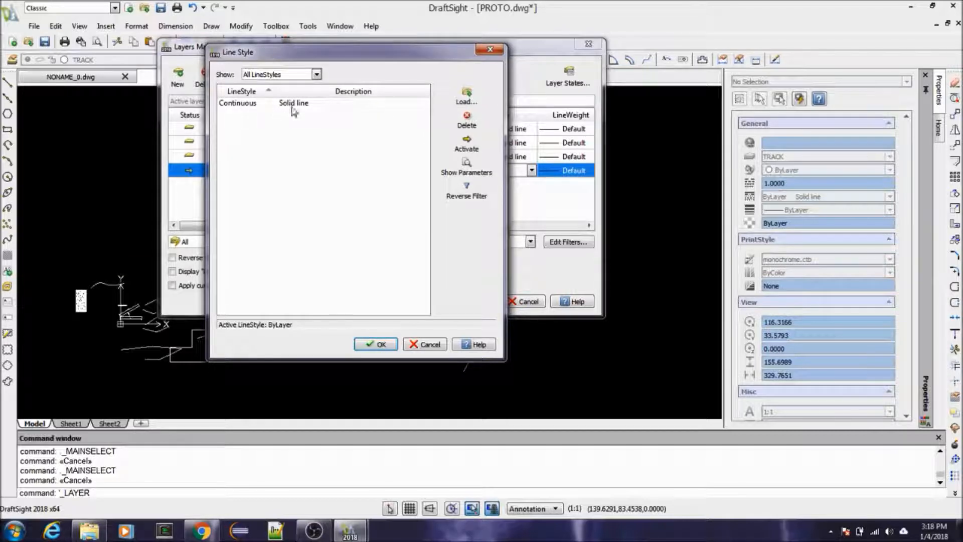
click(466, 96)
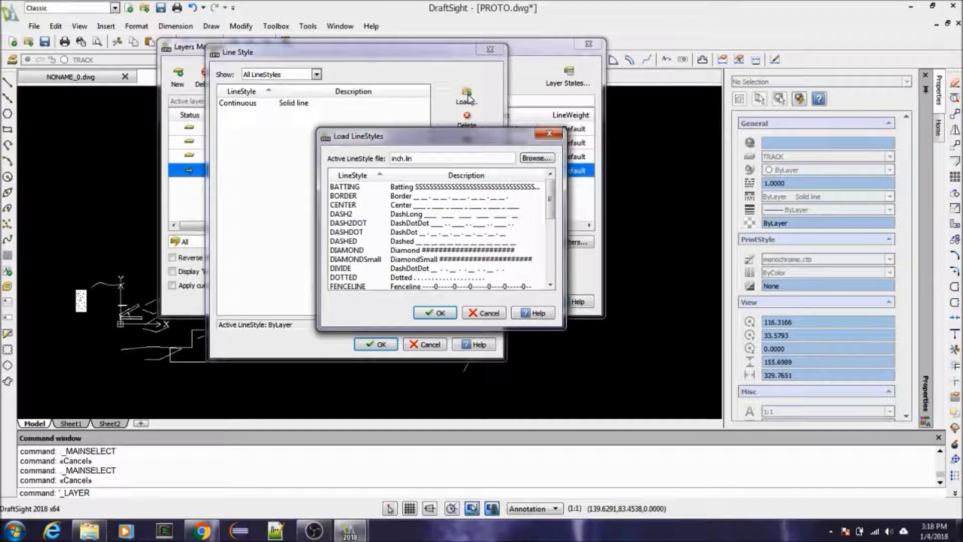
drag(551, 198, 556, 270)
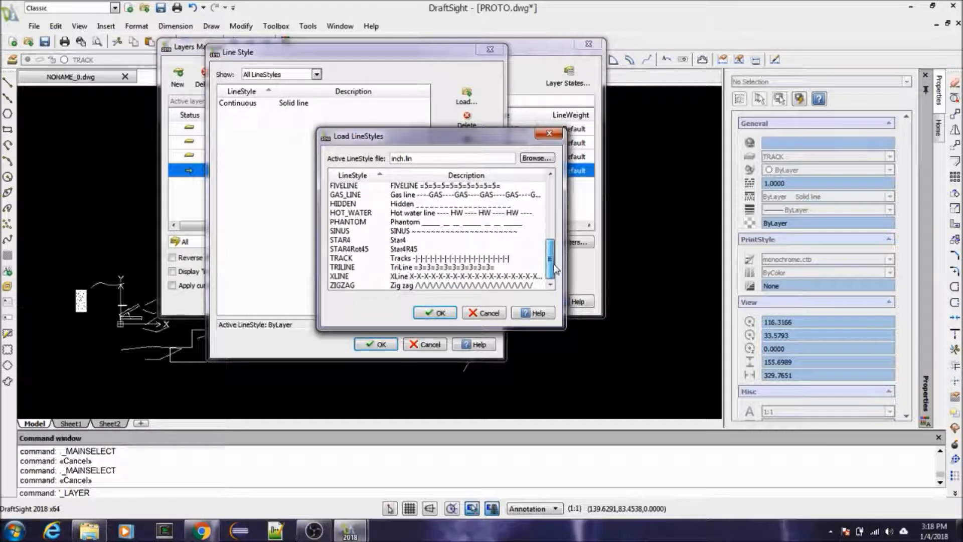
drag(554, 270, 552, 201)
click(349, 187)
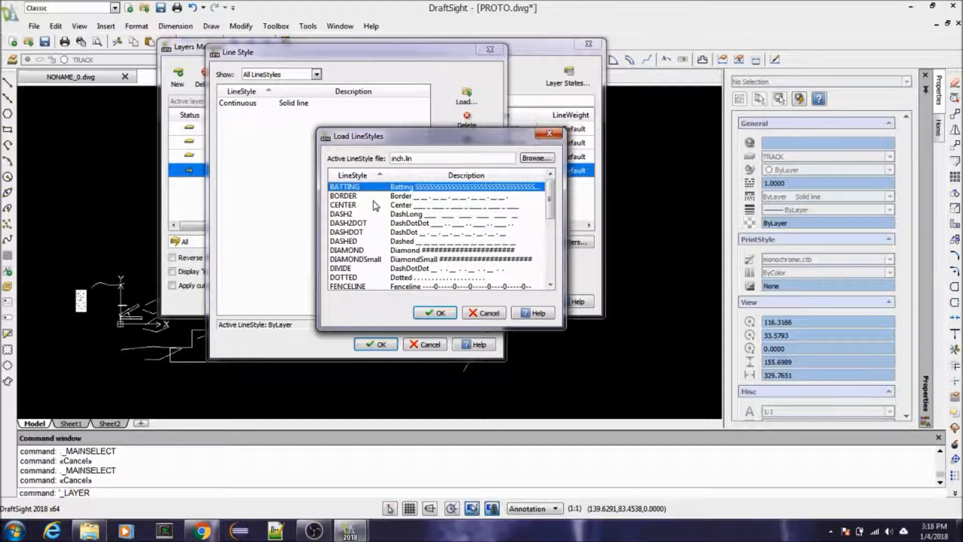
key(ctrl+a)
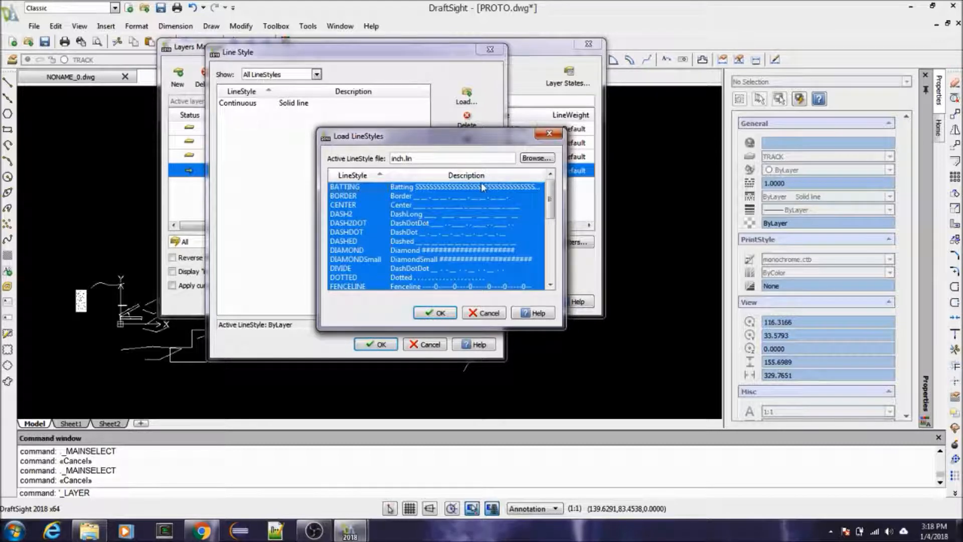
click(438, 313)
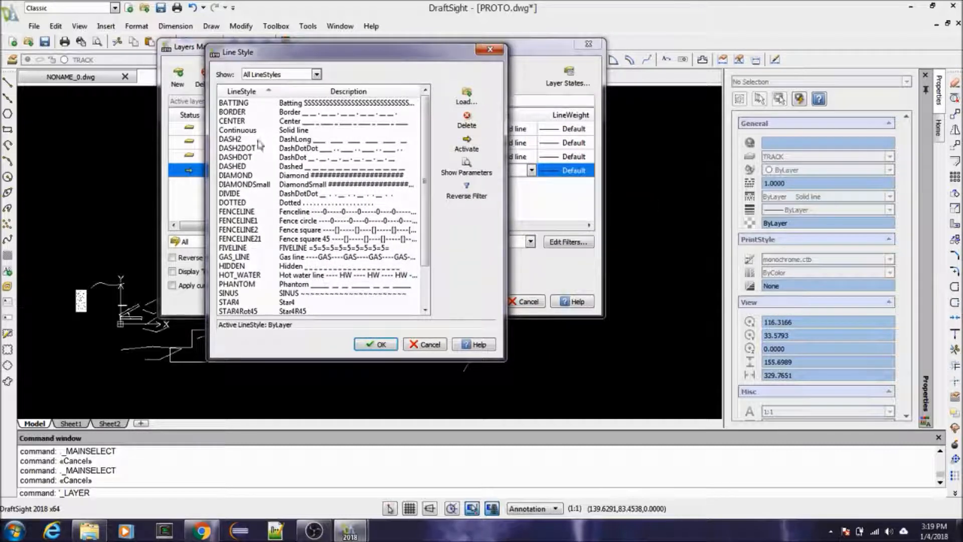
Step: Look through the loaded line styles and their descriptions, from BATTING to ZIGZAG
drag(426, 142, 428, 202)
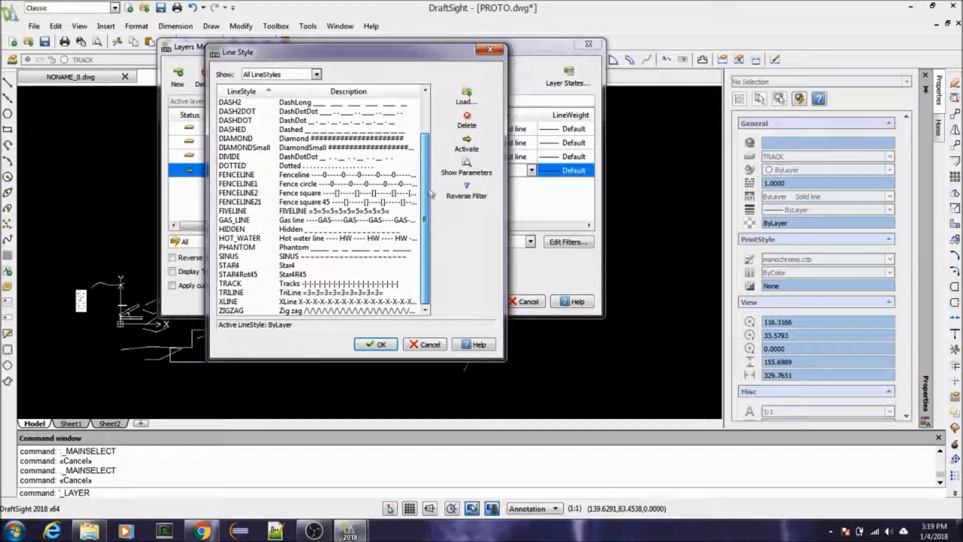
scroll(431, 194, up, 2)
drag(319, 56, 352, 52)
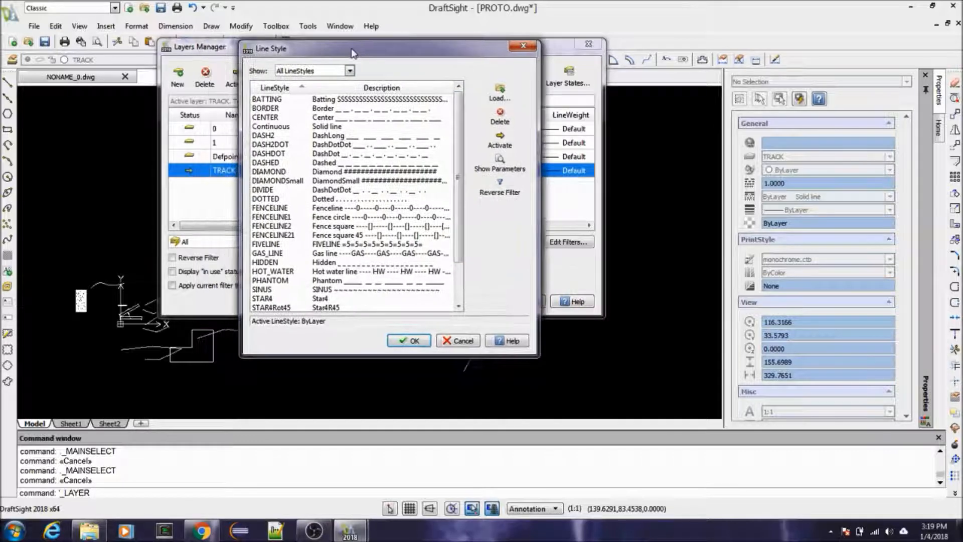
scroll(341, 98, down, 1)
scroll(343, 103, down, 1)
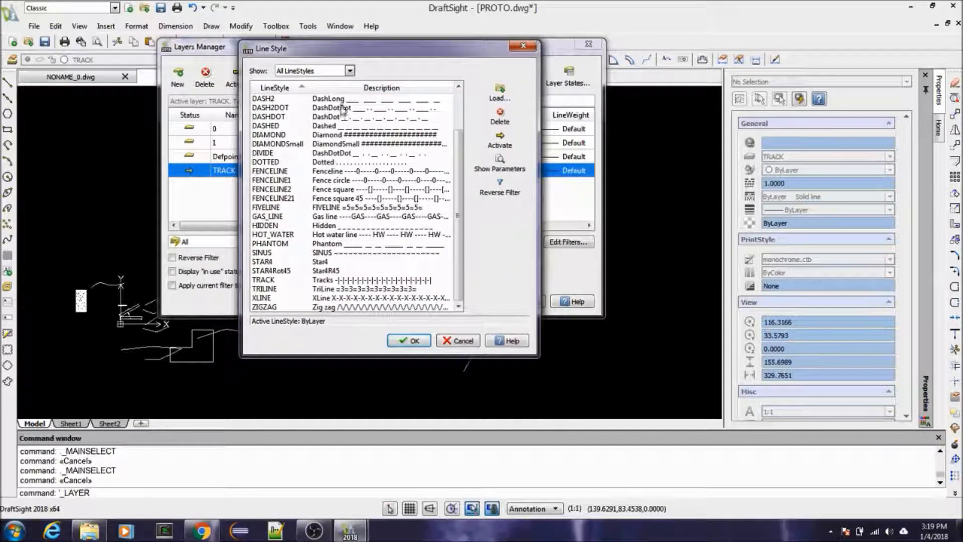
scroll(351, 211, up, 2)
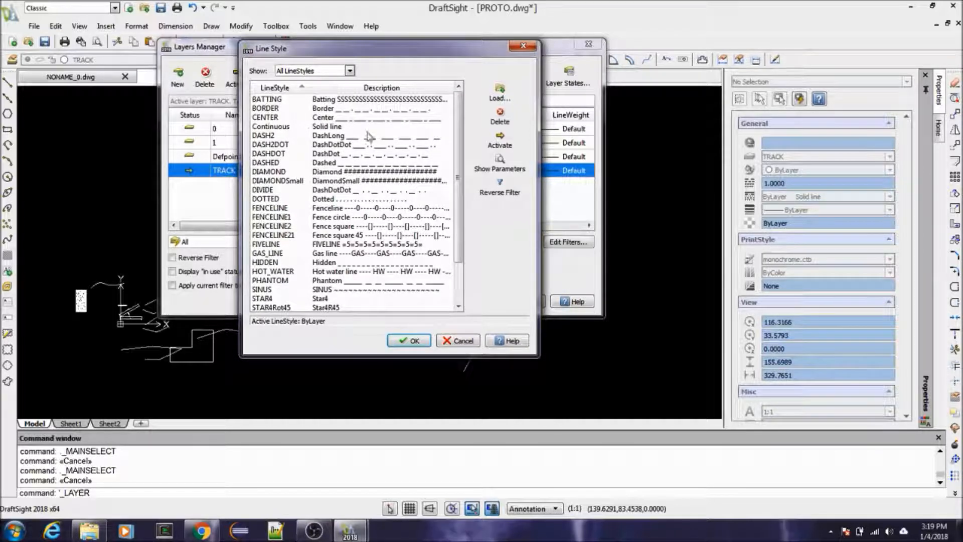
click(270, 127)
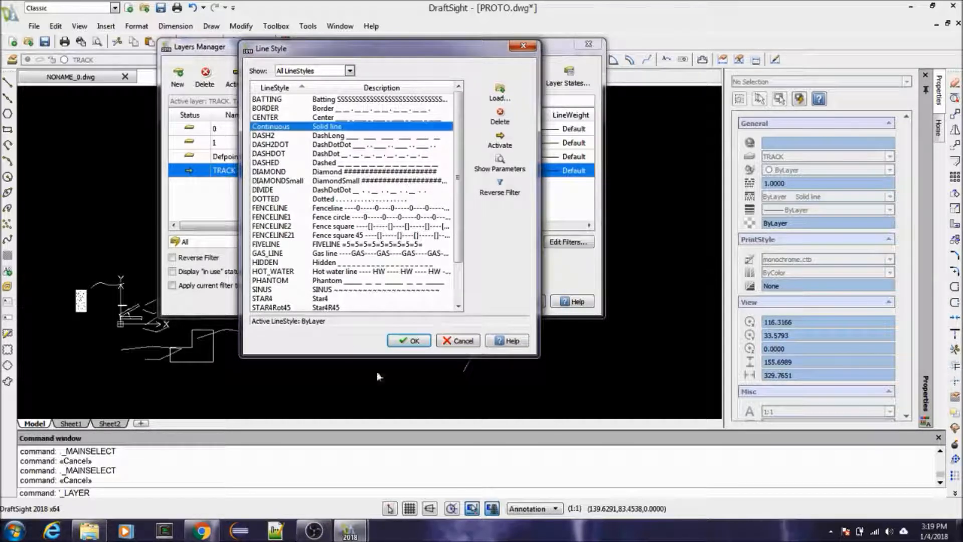
scroll(325, 158, down, 2)
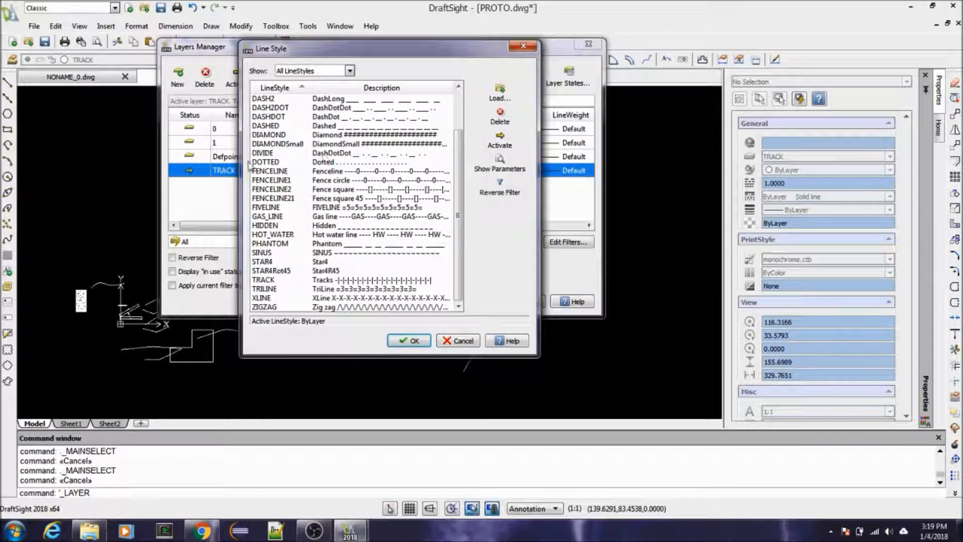
drag(364, 50, 751, 268)
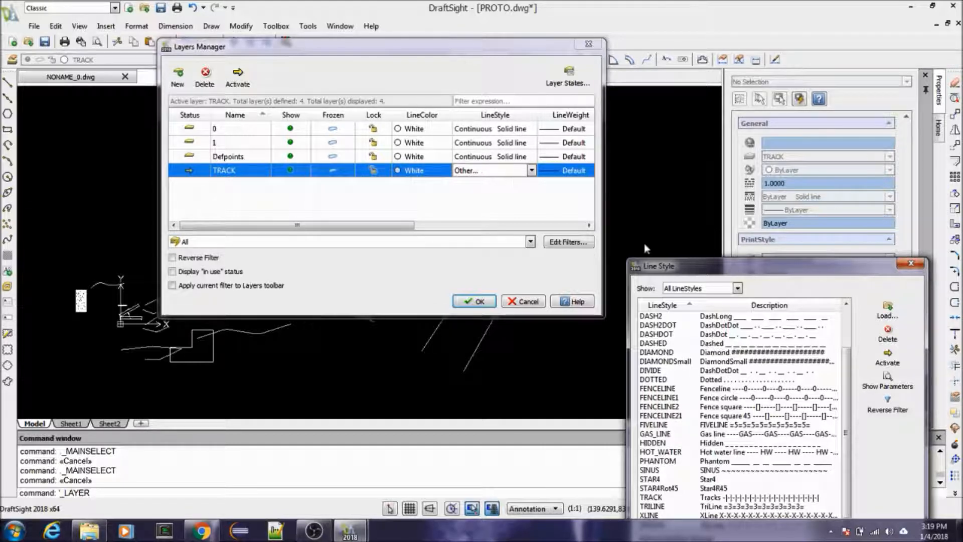
drag(695, 271, 307, 62)
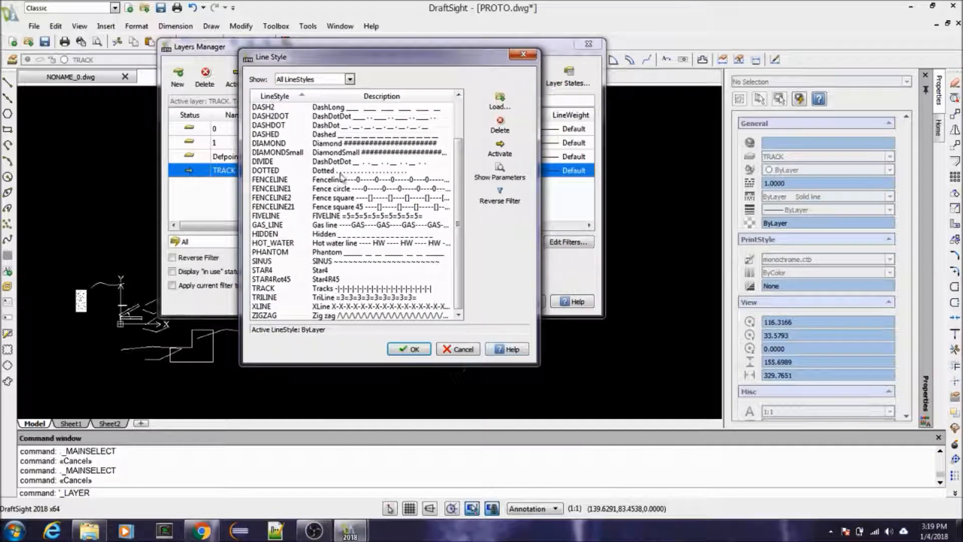
Step: Accept the loaded line styles and assign the TRACK line style to the TRACK layer
click(409, 350)
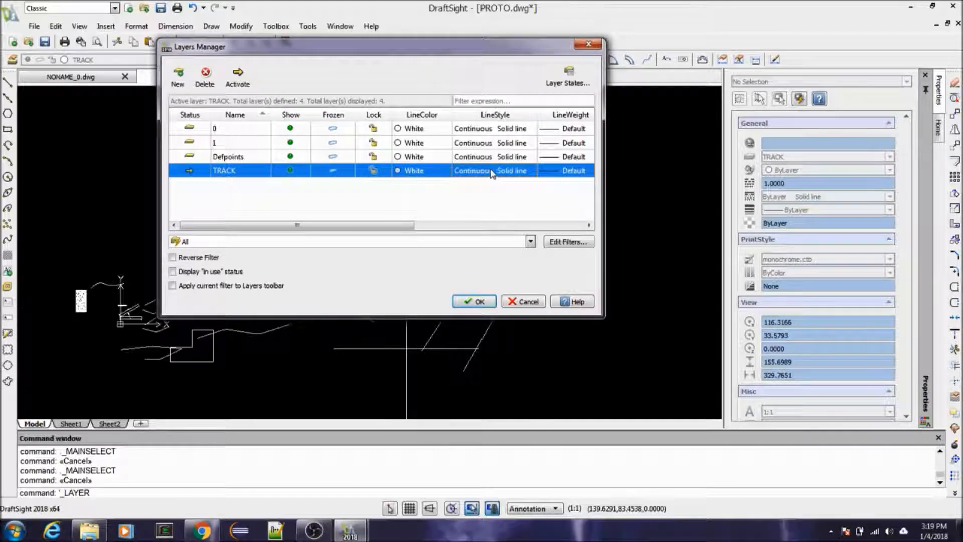
click(526, 171)
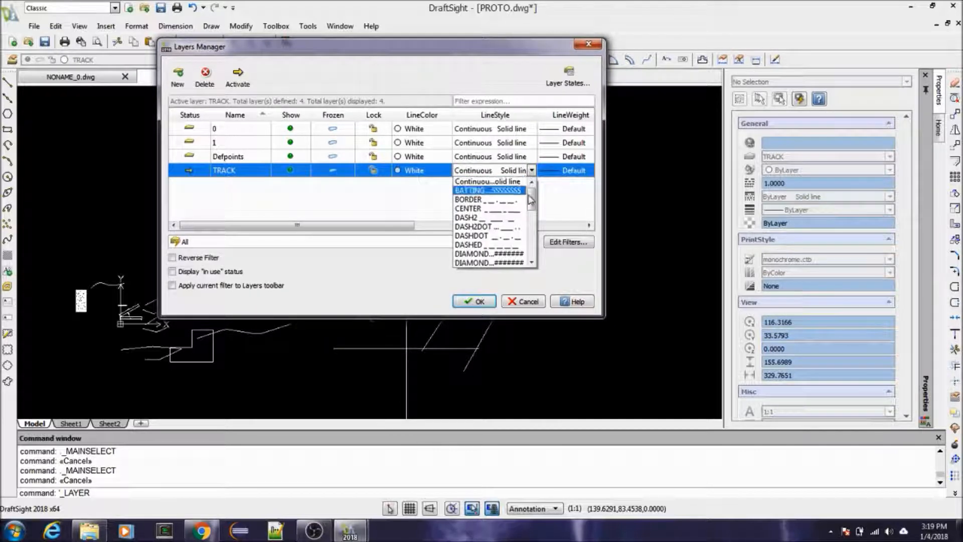
drag(532, 202, 532, 245)
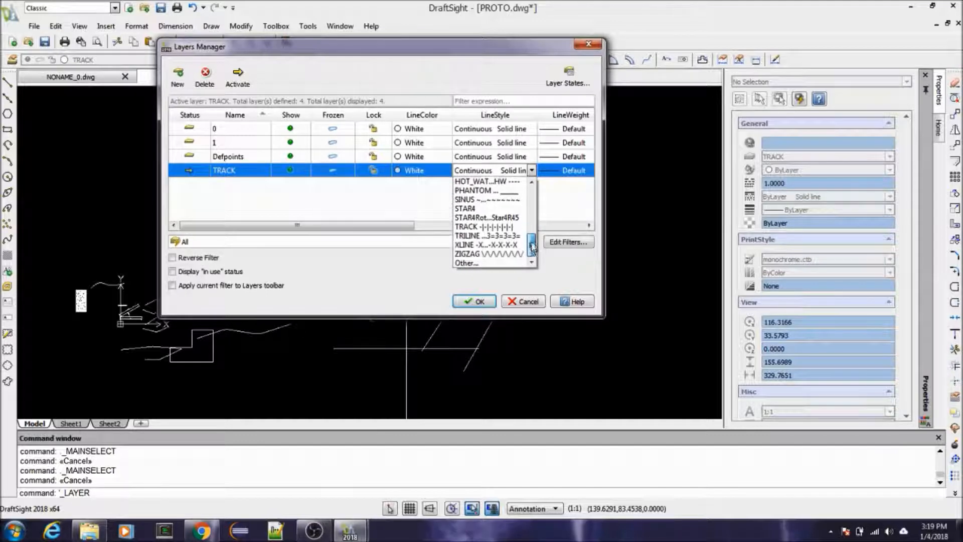
click(486, 226)
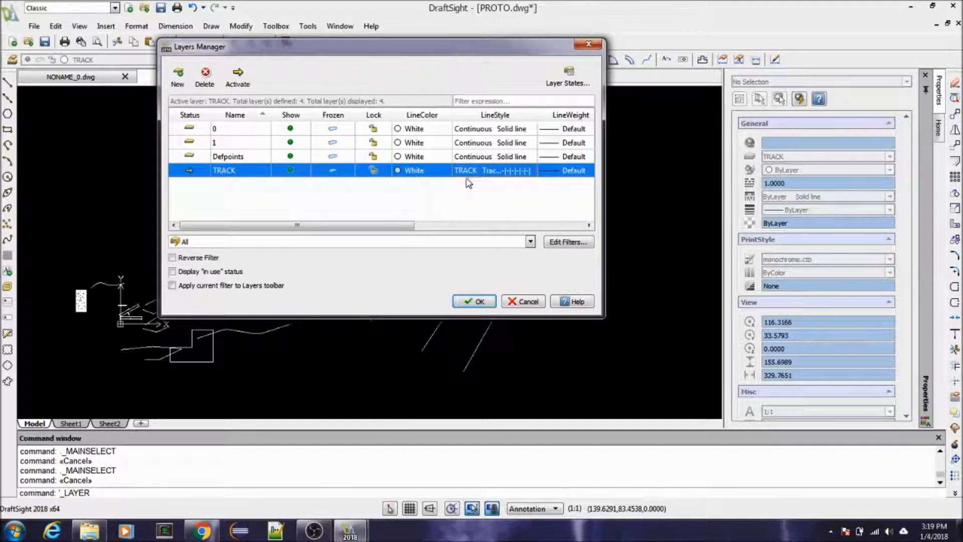
click(476, 302)
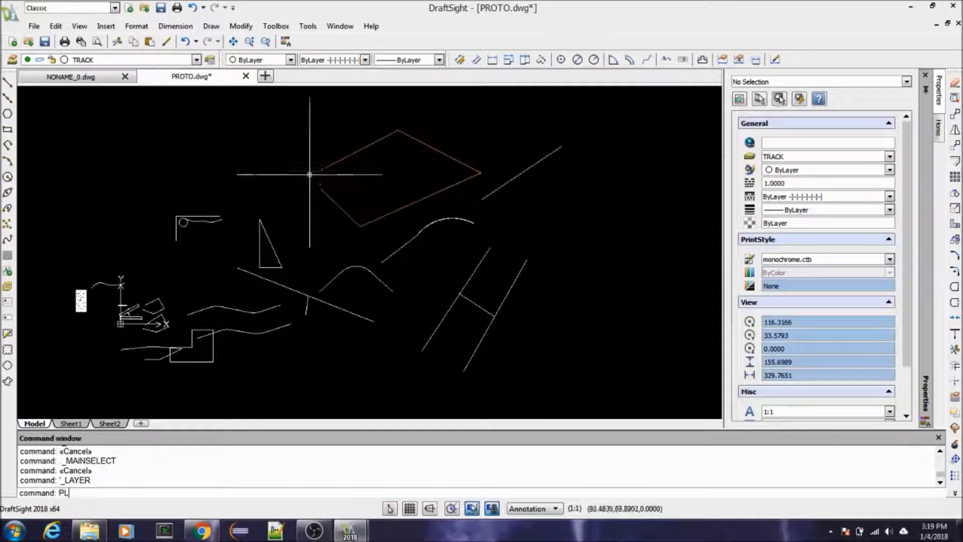
Step: Draw an open two-segment polyline above and beside the diamond, with a sloping segment followed by a near-horizontal one
text(pl)
key(Return)
click(154, 182)
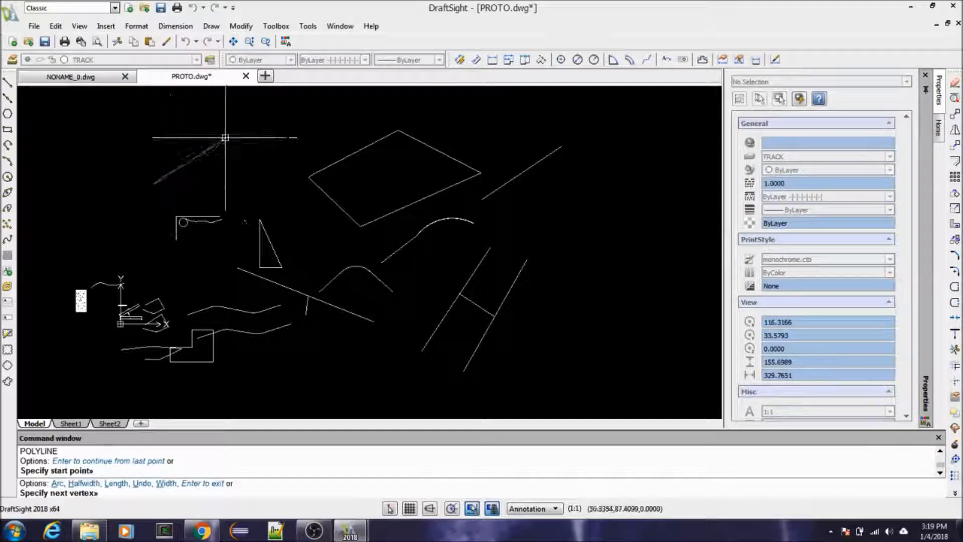
click(286, 127)
click(368, 126)
key(Return)
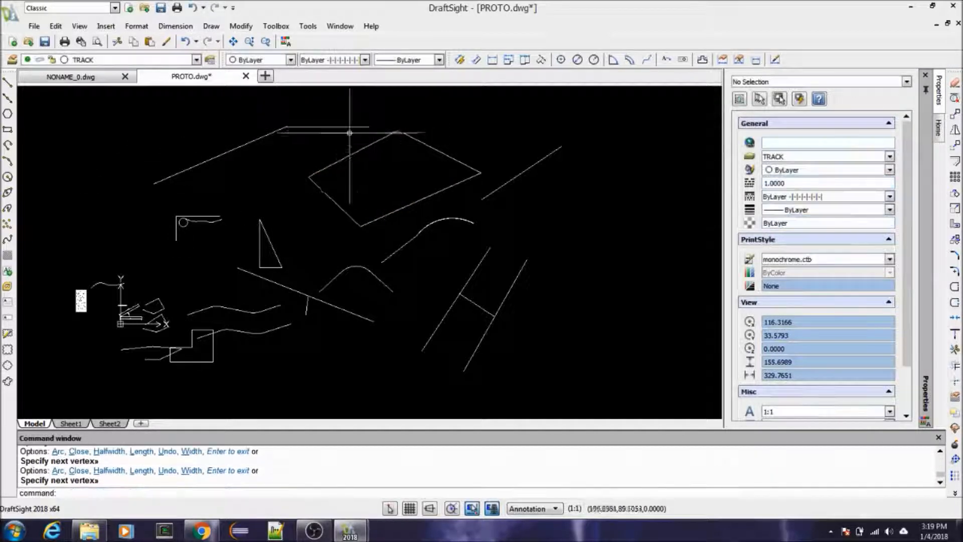
Step: Examine the track pattern along the new polyline and around its corner
scroll(273, 146, up, 8)
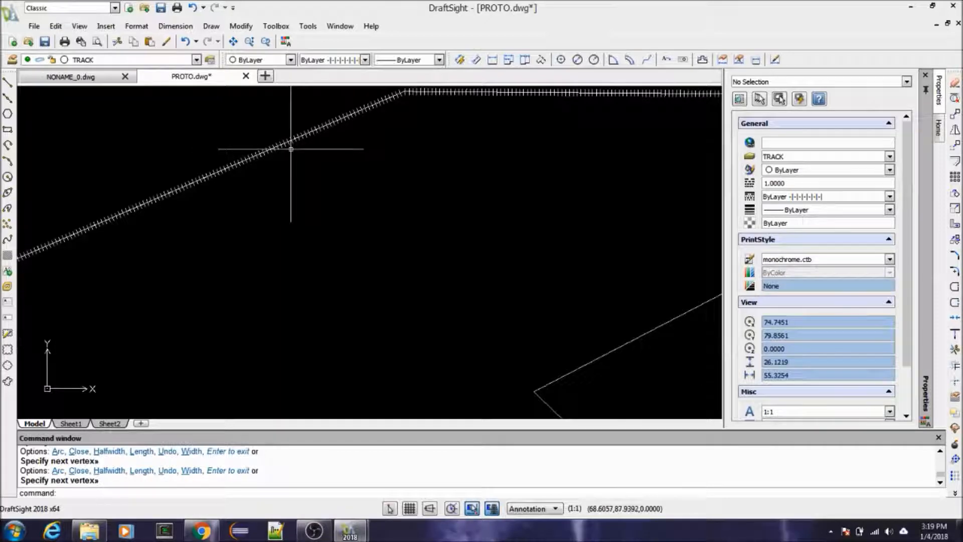
scroll(370, 176, up, 6)
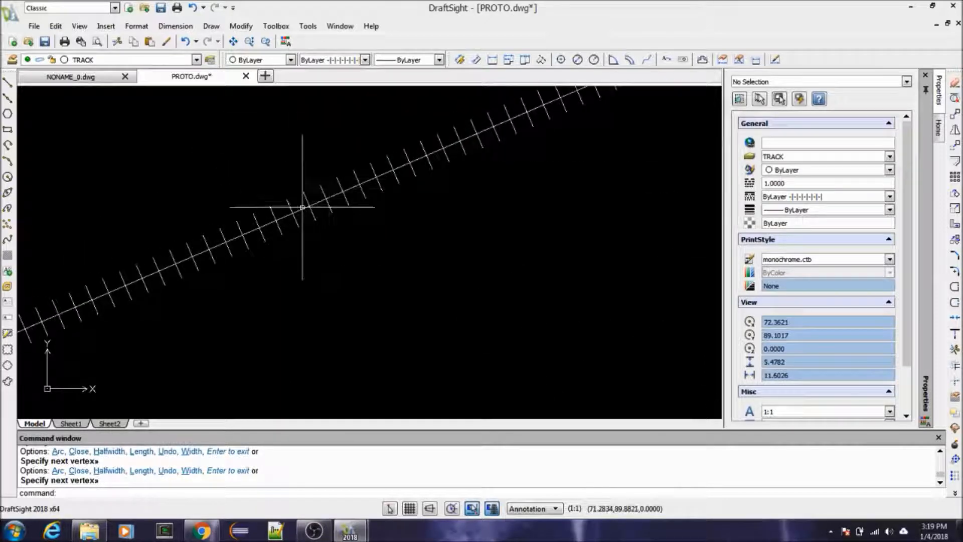
scroll(304, 207, down, 4)
scroll(380, 180, up, 2)
scroll(360, 175, down, 2)
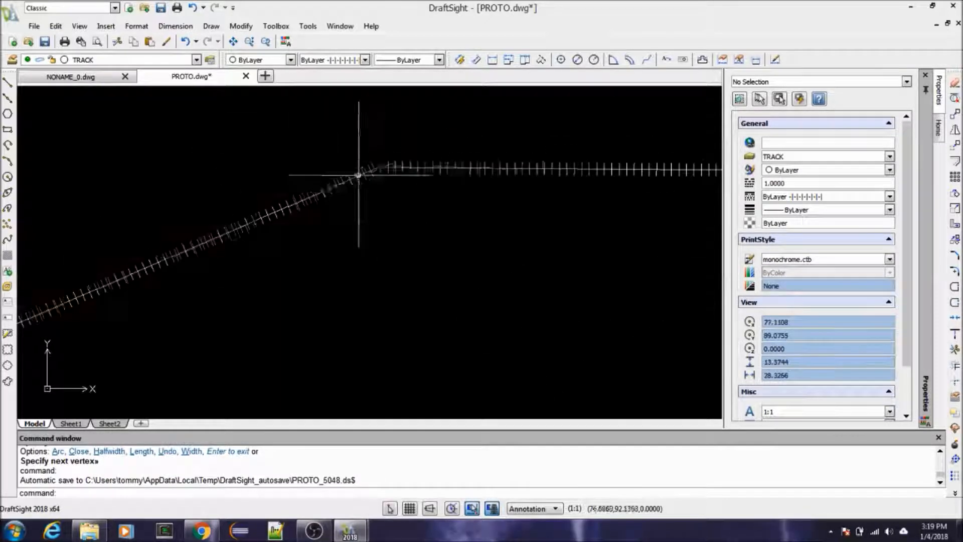
scroll(386, 190, up, 2)
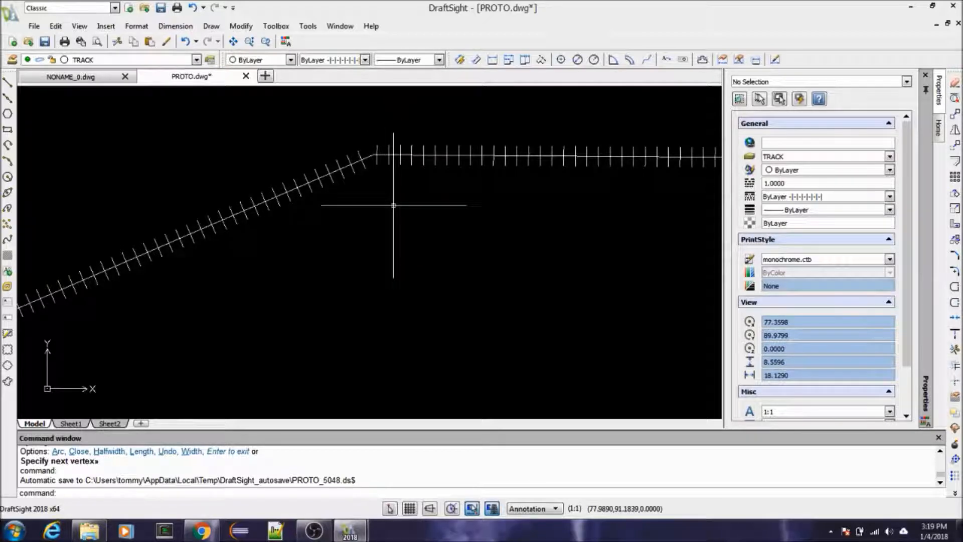
Step: Fillet the corner between the new polyline's sloping and near-horizontal segments, using the preset 5.0000 radius
text(F)
key(Return)
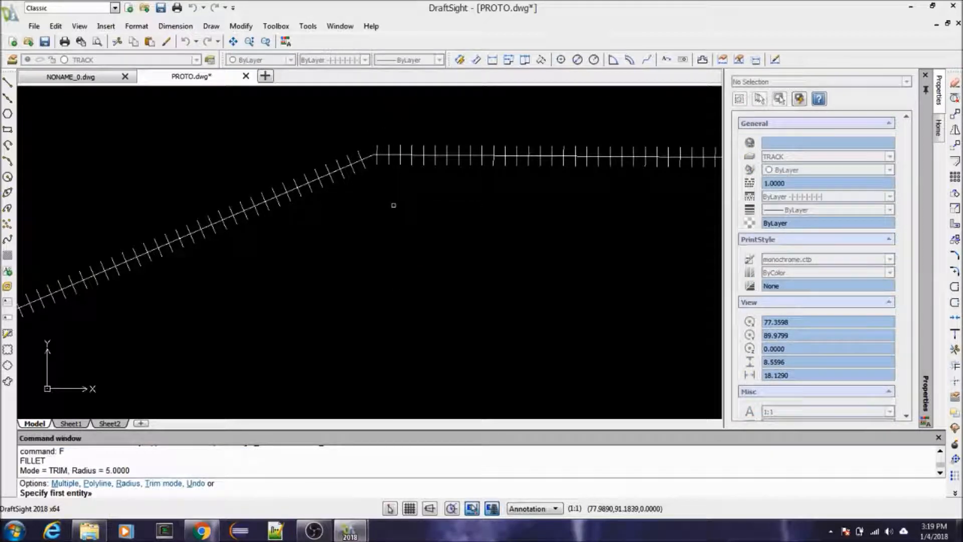
text(10)
key(Return)
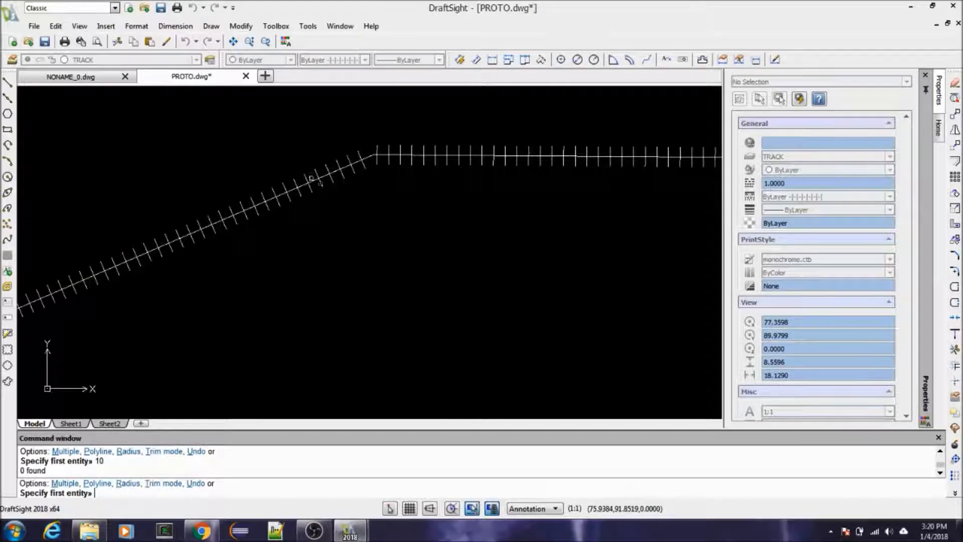
click(350, 164)
click(438, 157)
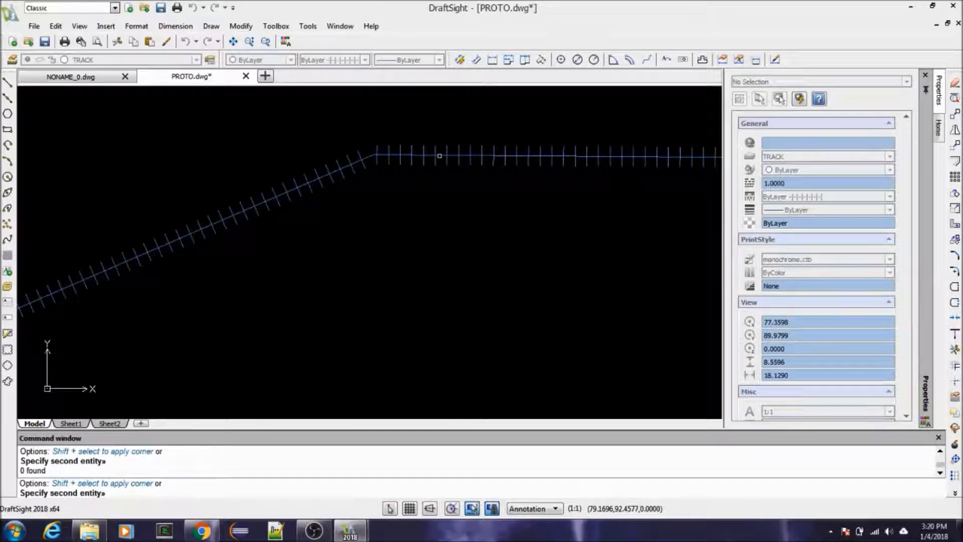
click(439, 156)
scroll(370, 175, up, 3)
scroll(493, 136, down, 5)
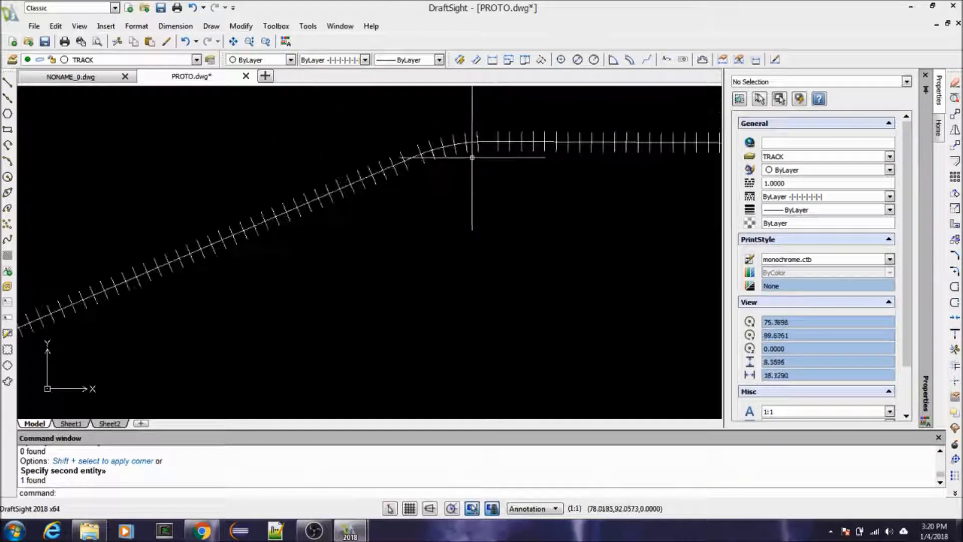
key(Escape)
key(Escape)
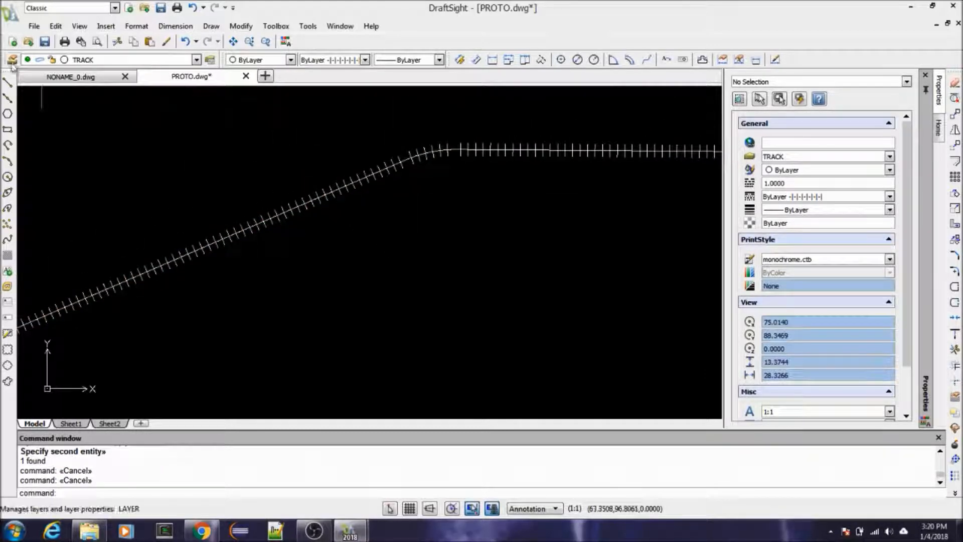
Step: Set the TRACK layer's line color to orange-brown index color 32 and apply the layer change
click(11, 59)
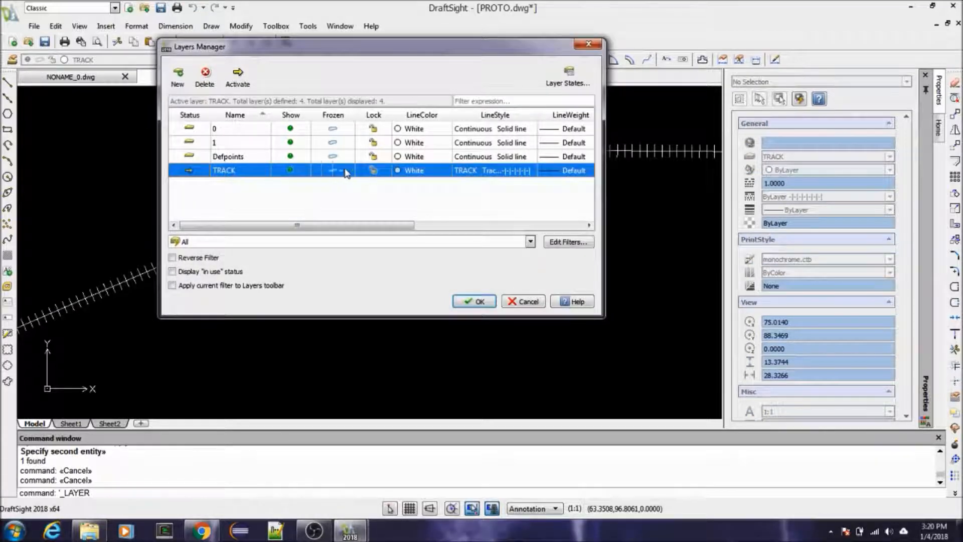
click(404, 172)
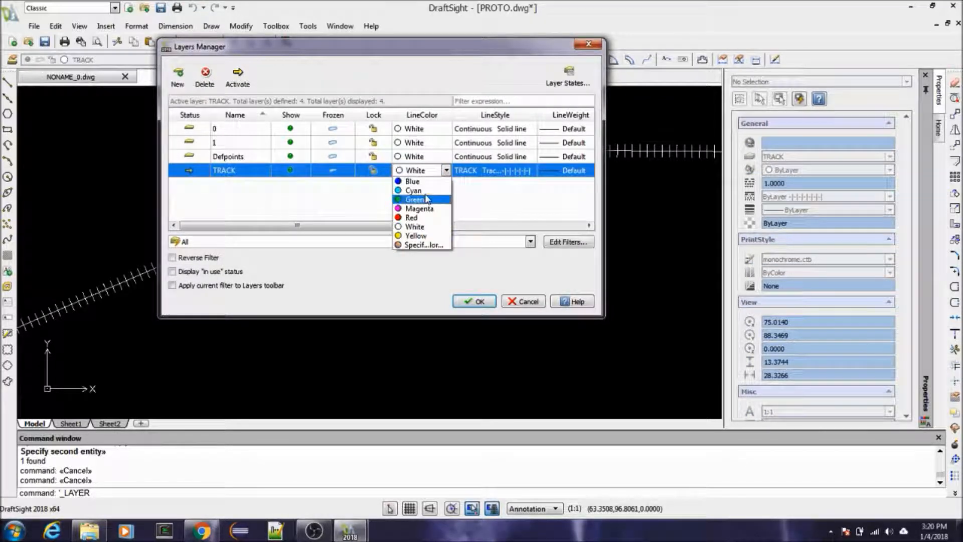
click(433, 246)
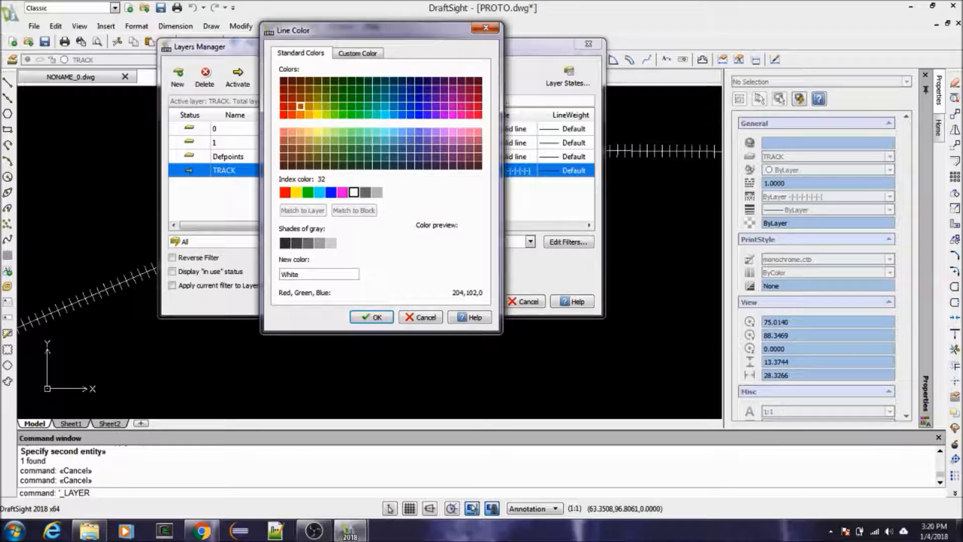
click(301, 107)
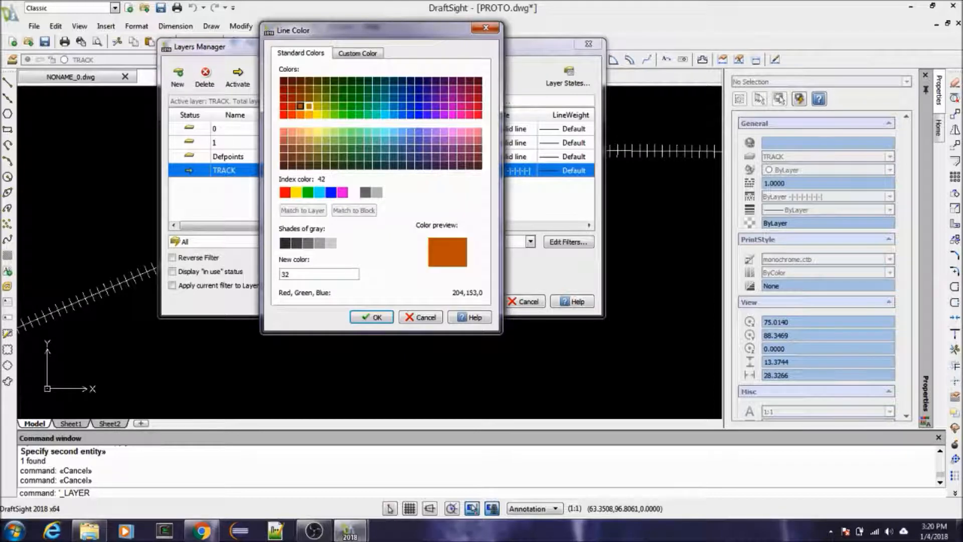
click(377, 318)
click(475, 301)
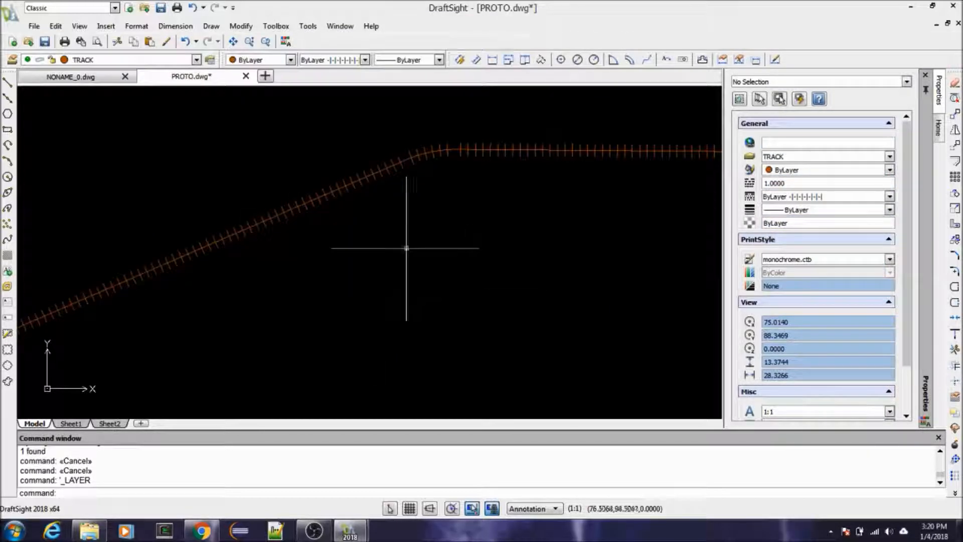
Step: Override the filleted track polyline's line style with Continuous Solid line
scroll(331, 214, down, 1)
scroll(401, 215, up, 2)
scroll(357, 220, down, 2)
scroll(357, 209, down, 1)
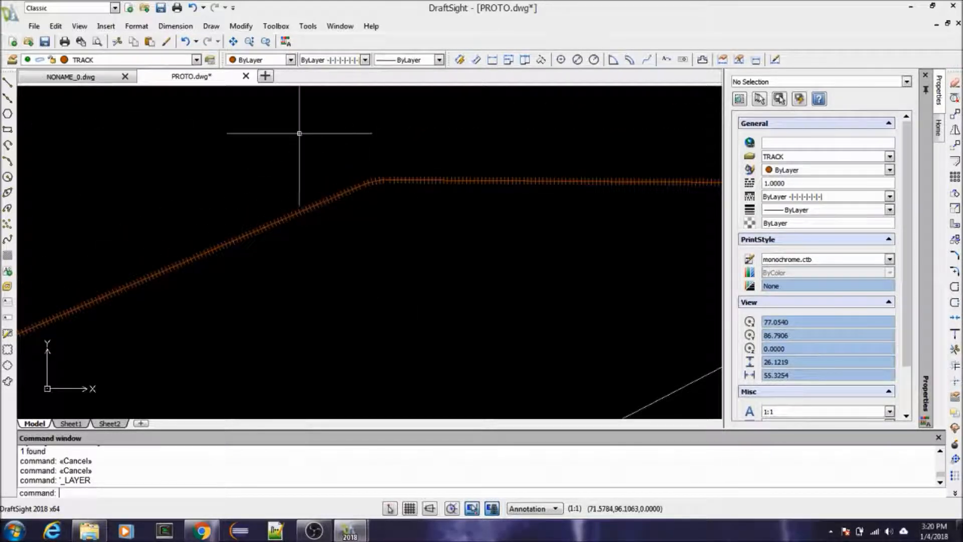
click(490, 183)
key(Escape)
key(Escape)
click(504, 181)
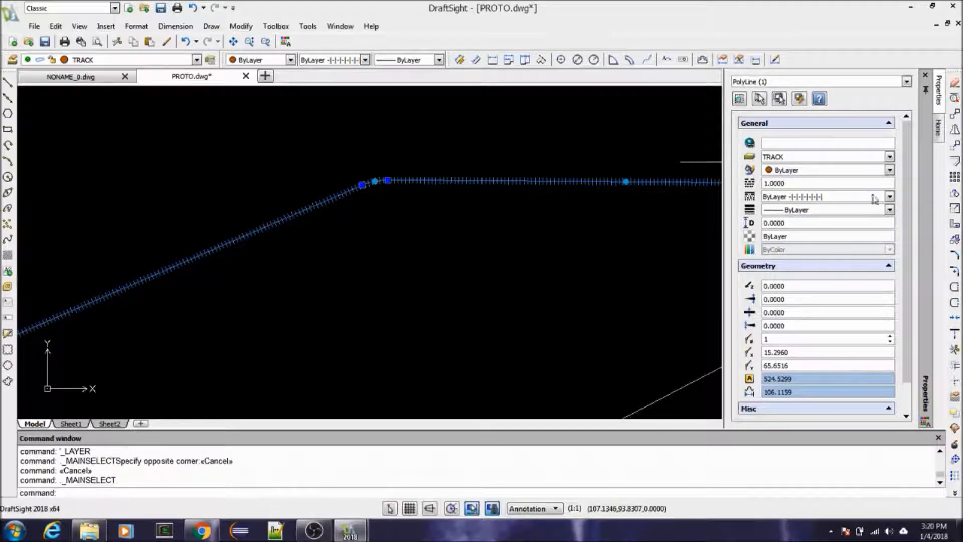
click(890, 198)
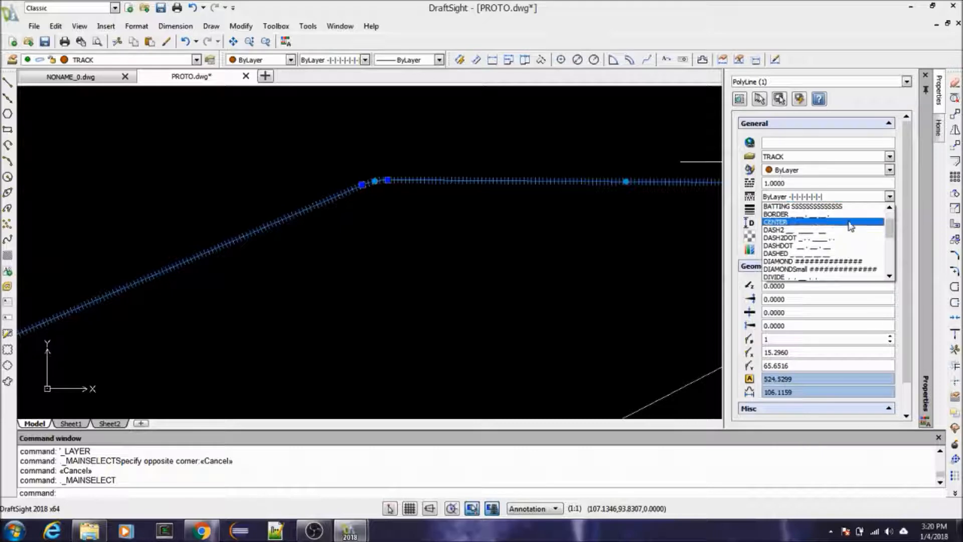
scroll(847, 224, up, 2)
click(846, 223)
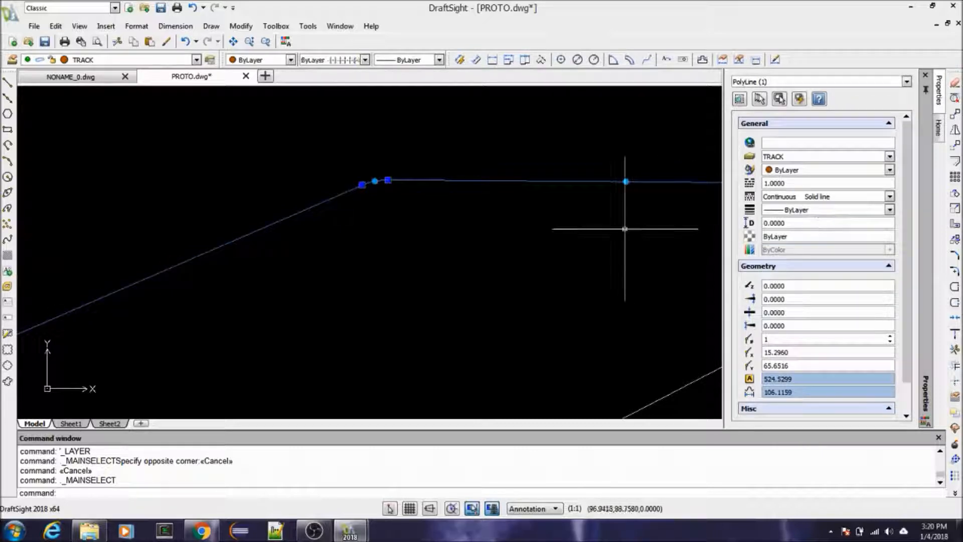
Step: Set the track polyline's line style back to ByLayer and clear the selection
key(Escape)
click(509, 178)
key(Escape)
click(481, 179)
click(464, 196)
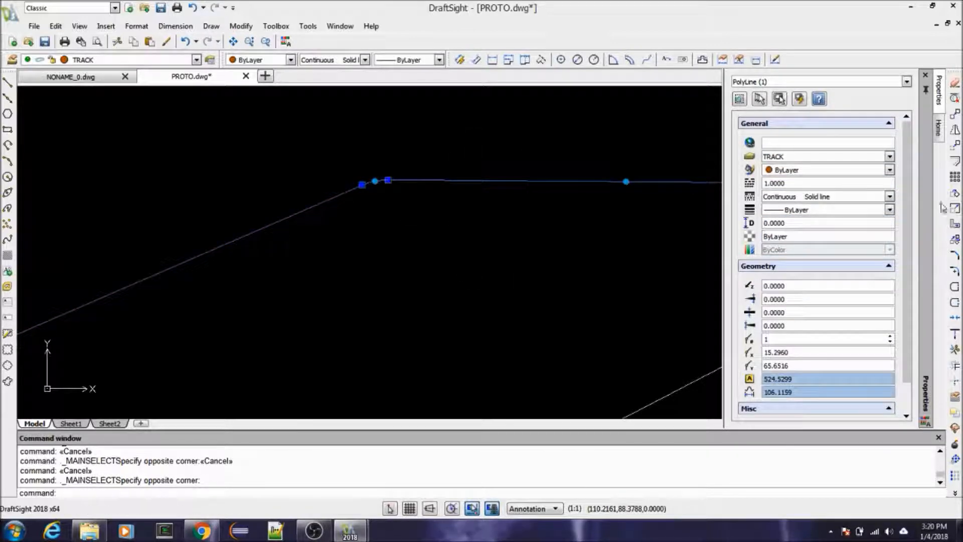
click(888, 197)
scroll(873, 214, down, 1)
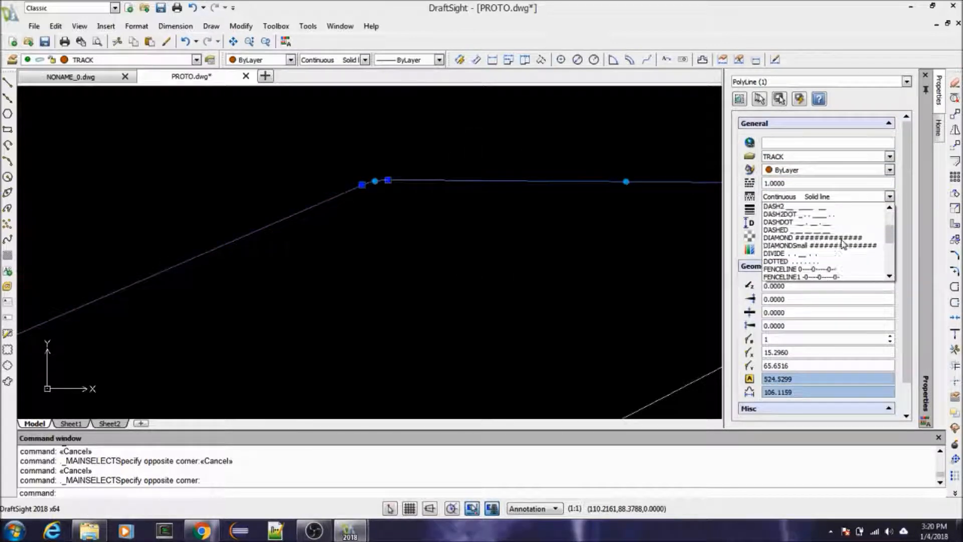
scroll(869, 218, up, 3)
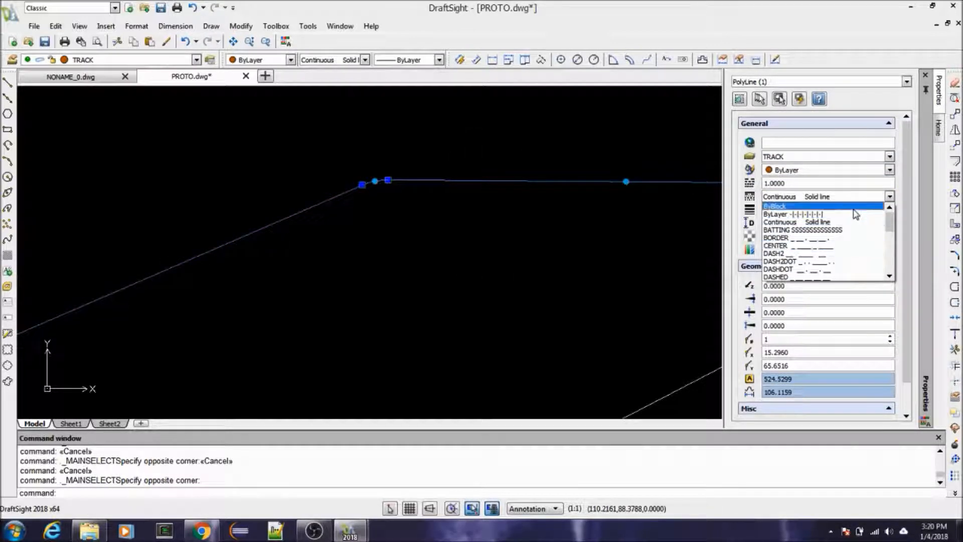
click(861, 214)
key(Escape)
key(Escape)
key(Escape)
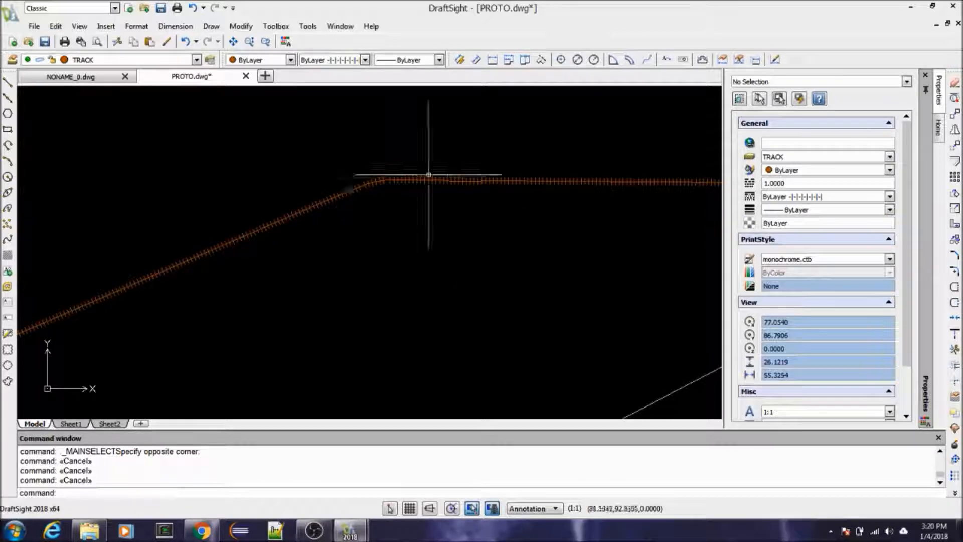
Step: Review the layers' line weight, transparency, print style and print settings, and leave the layer list without making changes
click(12, 59)
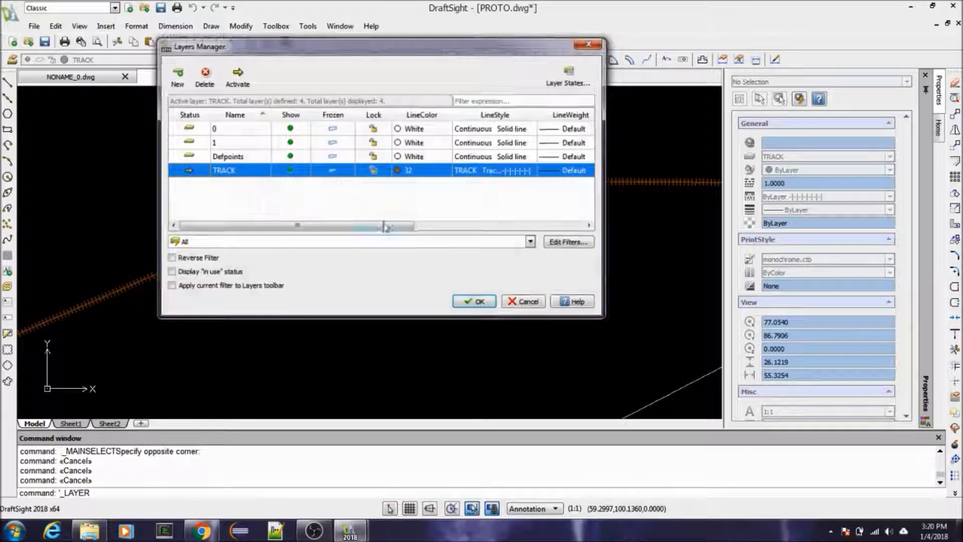
drag(367, 225, 517, 232)
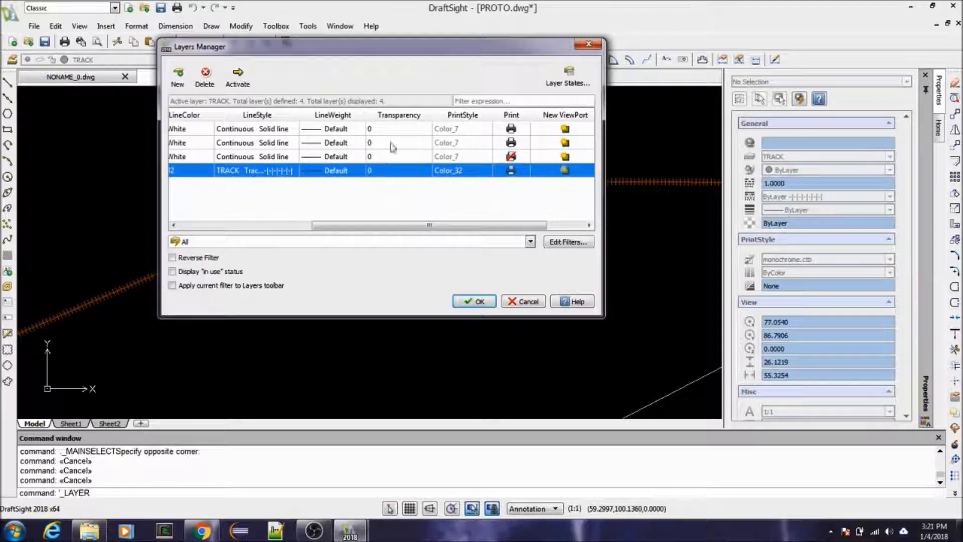
drag(421, 225, 299, 229)
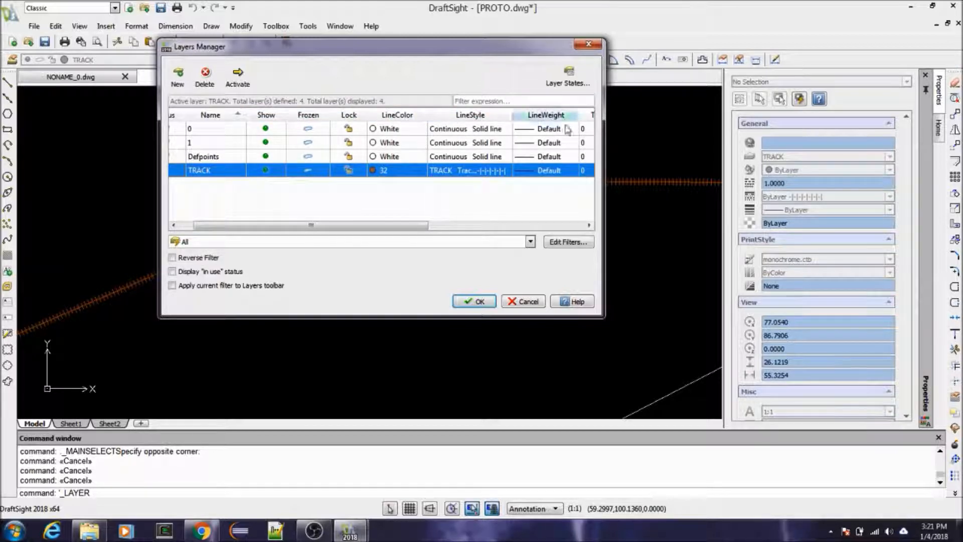
mouse_move(408, 225)
mouse_down()
mouse_move(450, 226)
mouse_move(394, 226)
mouse_up()
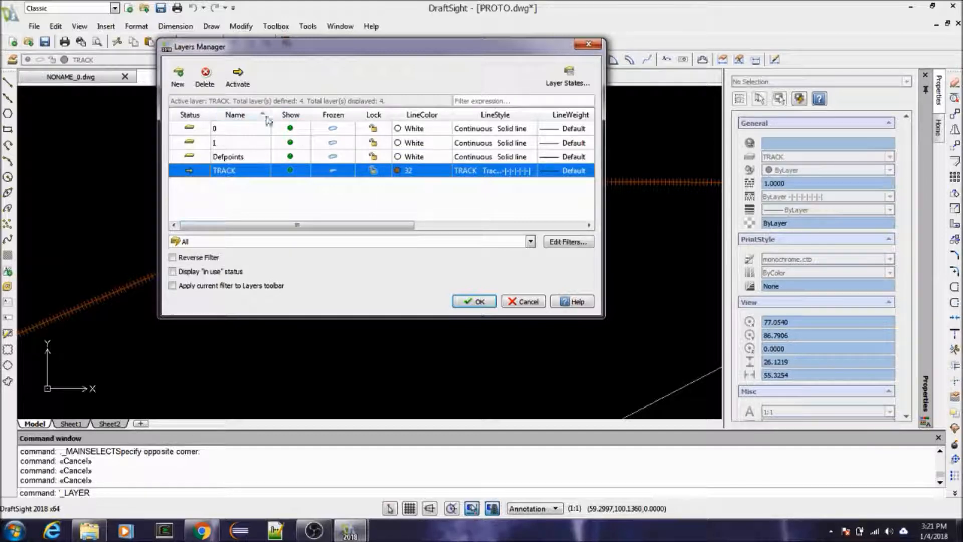
drag(322, 225, 281, 227)
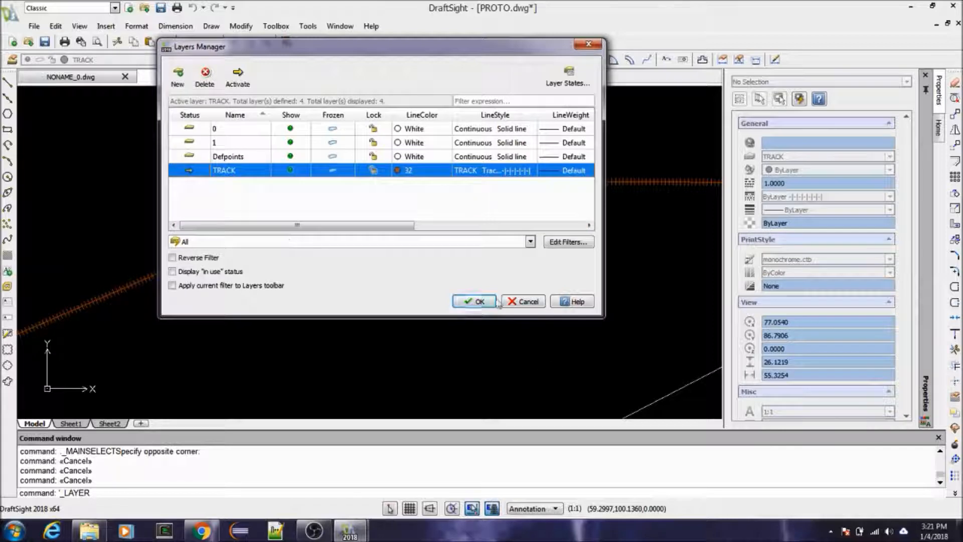
click(523, 301)
Step: Examine the track polyline and its filleted corner up close and alongside the surrounding shapes
scroll(301, 182, down, 3)
scroll(302, 183, down, 2)
scroll(318, 194, down, 2)
scroll(318, 189, up, 2)
scroll(318, 198, down, 2)
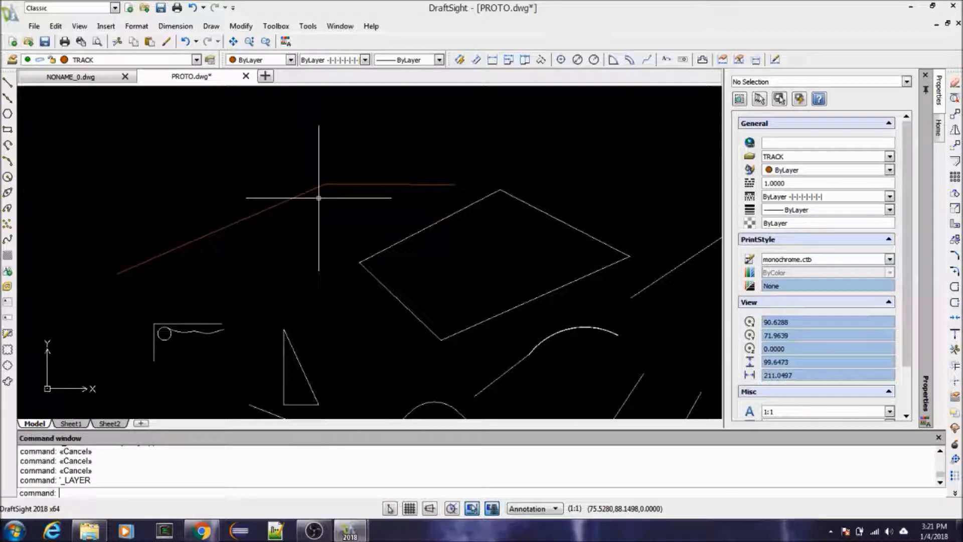
scroll(318, 198, up, 4)
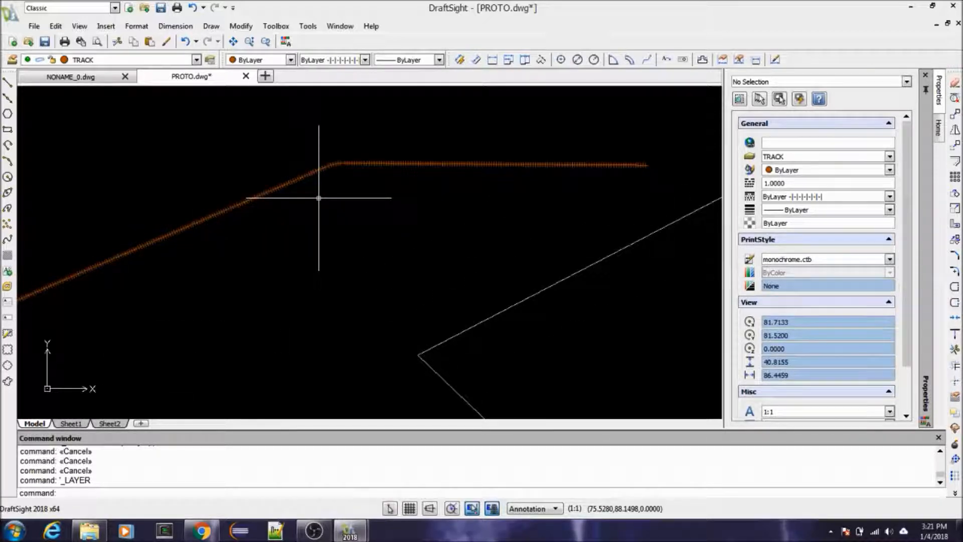
scroll(332, 134, up, 3)
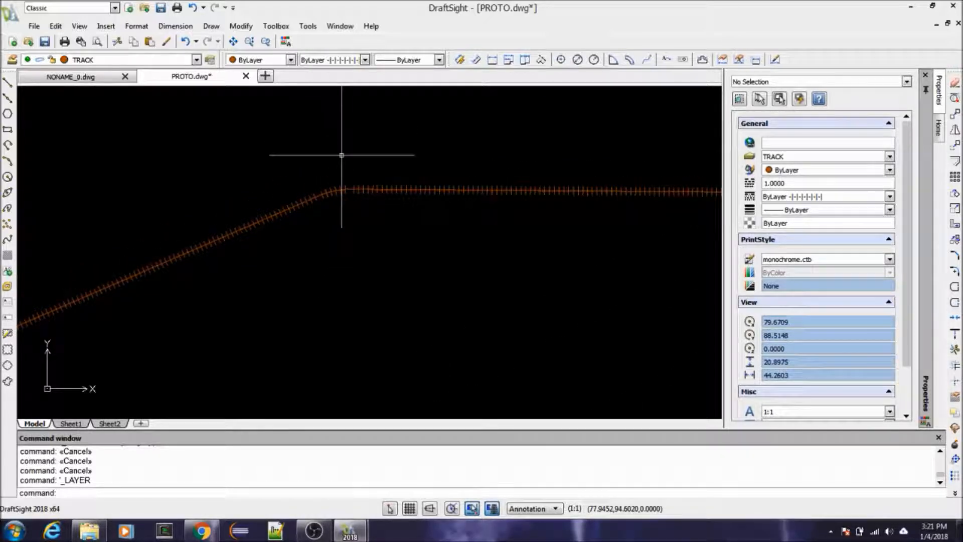
scroll(337, 166, up, 1)
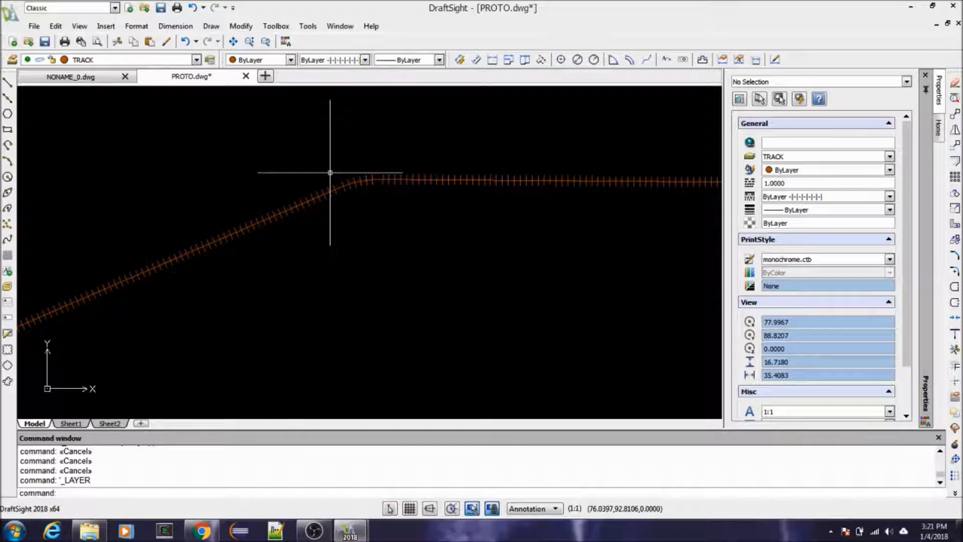
scroll(336, 182, down, 2)
scroll(355, 185, down, 2)
scroll(356, 186, down, 3)
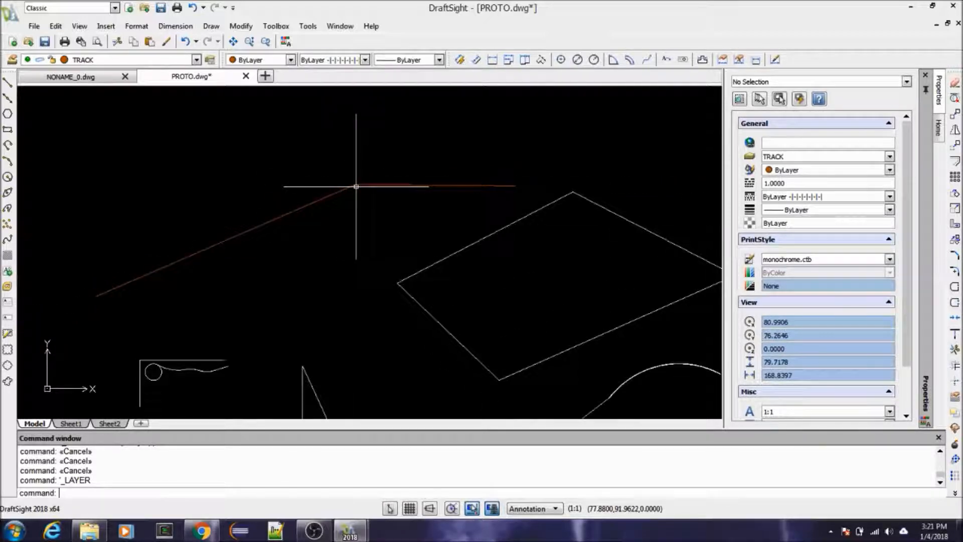